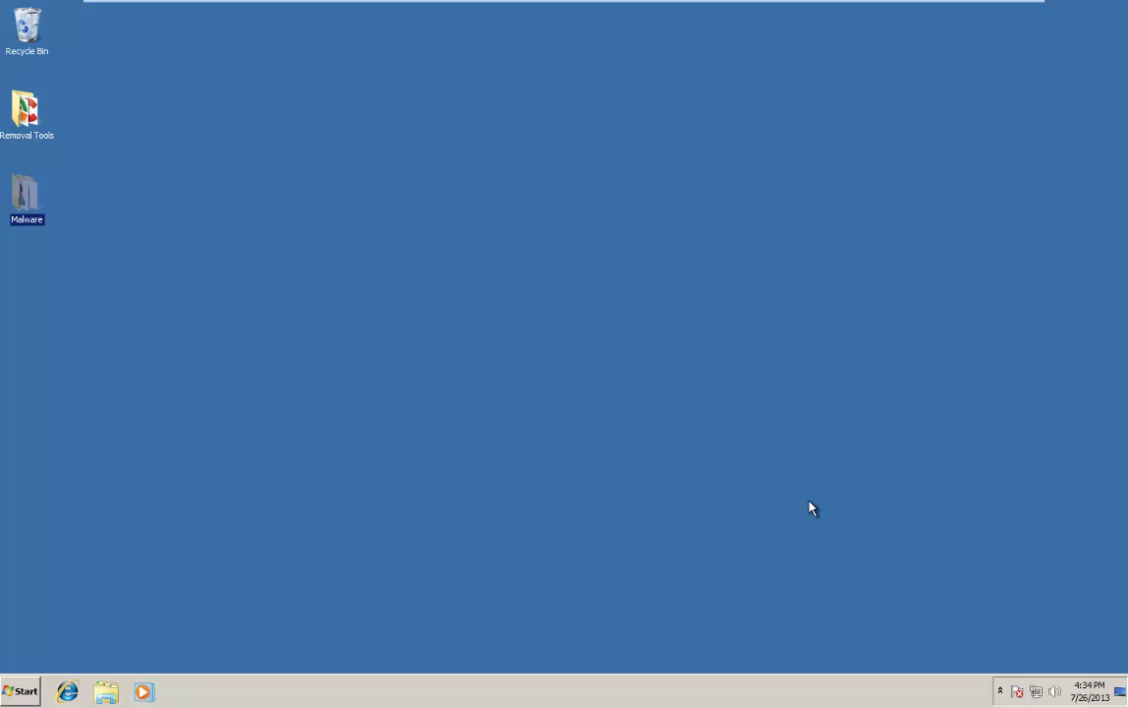
# Open the Malware folder, launch KillSwitch from Removal Tools > CCE, and snap Malware to the left half
pyautogui.doubleClick(17, 217)
pyautogui.moveTo(491, 126); pyautogui.dragTo(270, 277)
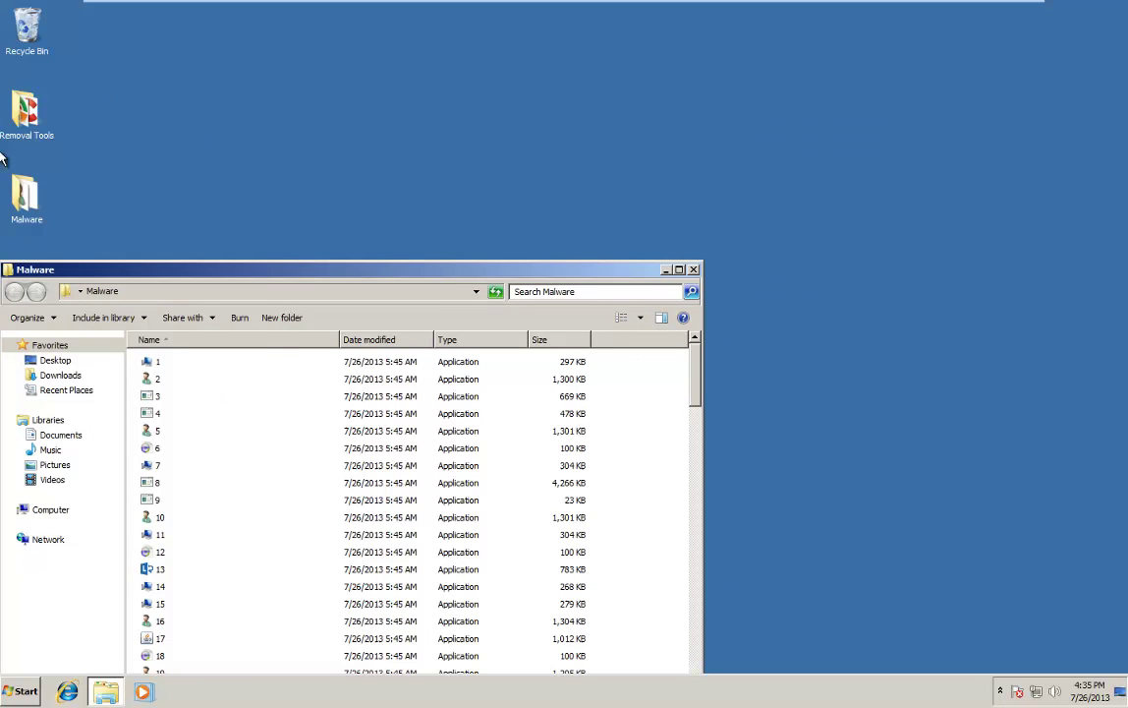
pyautogui.doubleClick(26, 104)
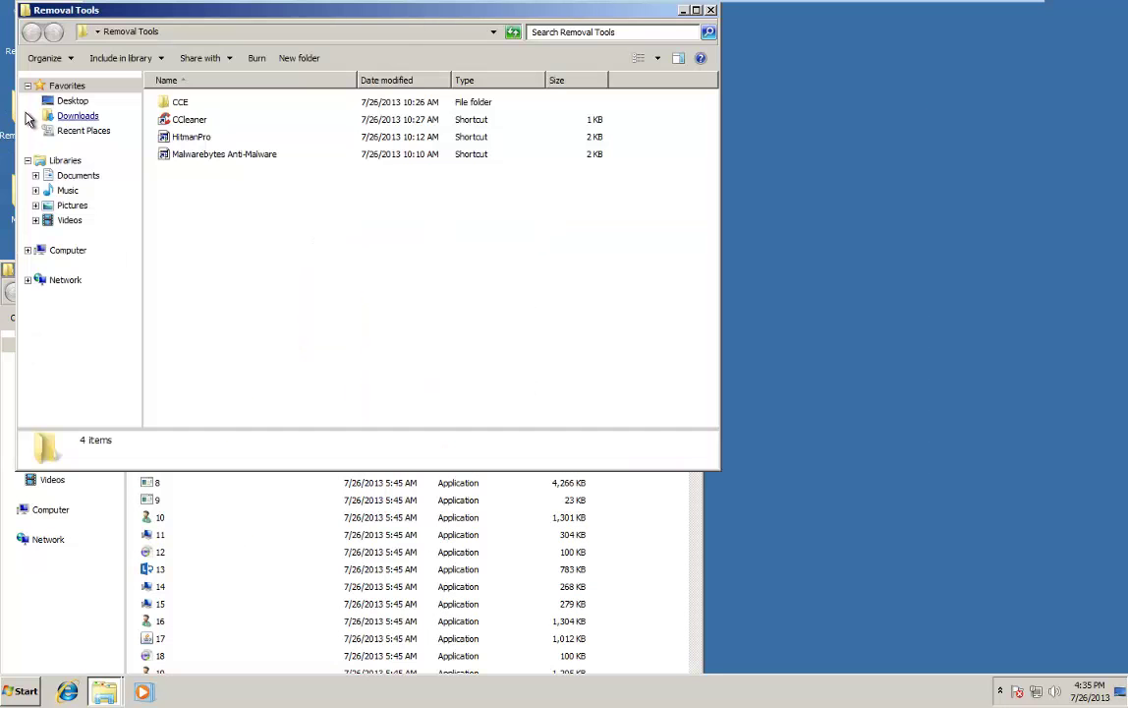
pyautogui.doubleClick(179, 102)
pyautogui.click(182, 362)
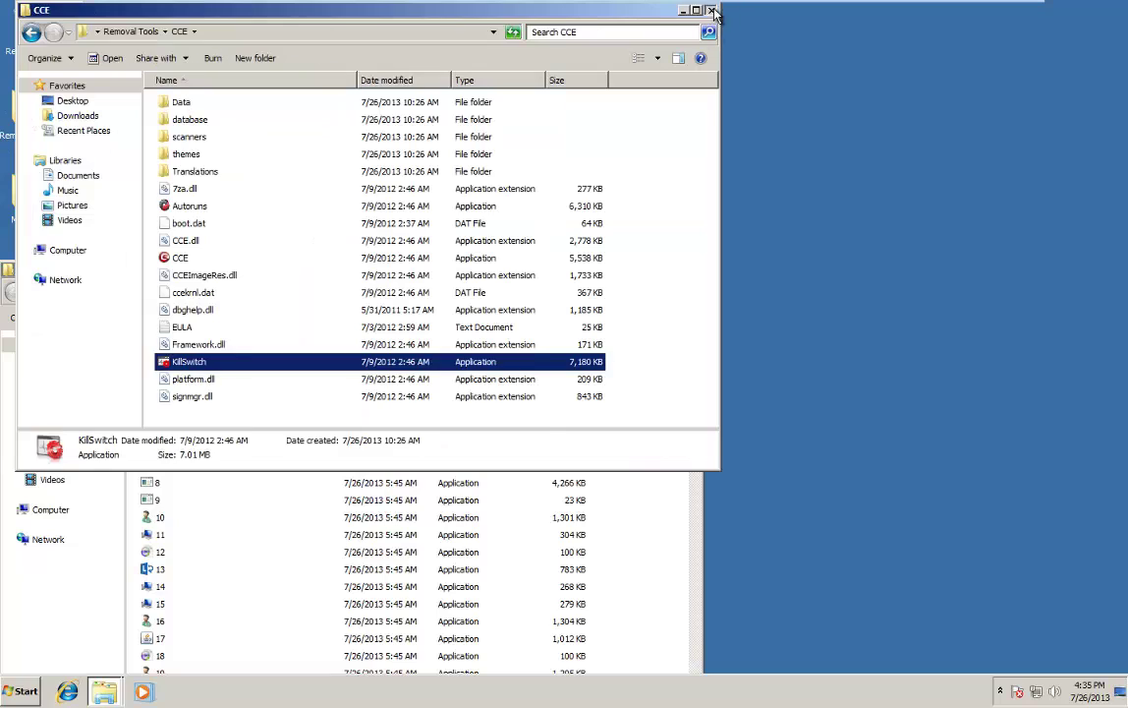
pyautogui.click(711, 10)
pyautogui.moveTo(323, 253); pyautogui.dragTo(5, 280)
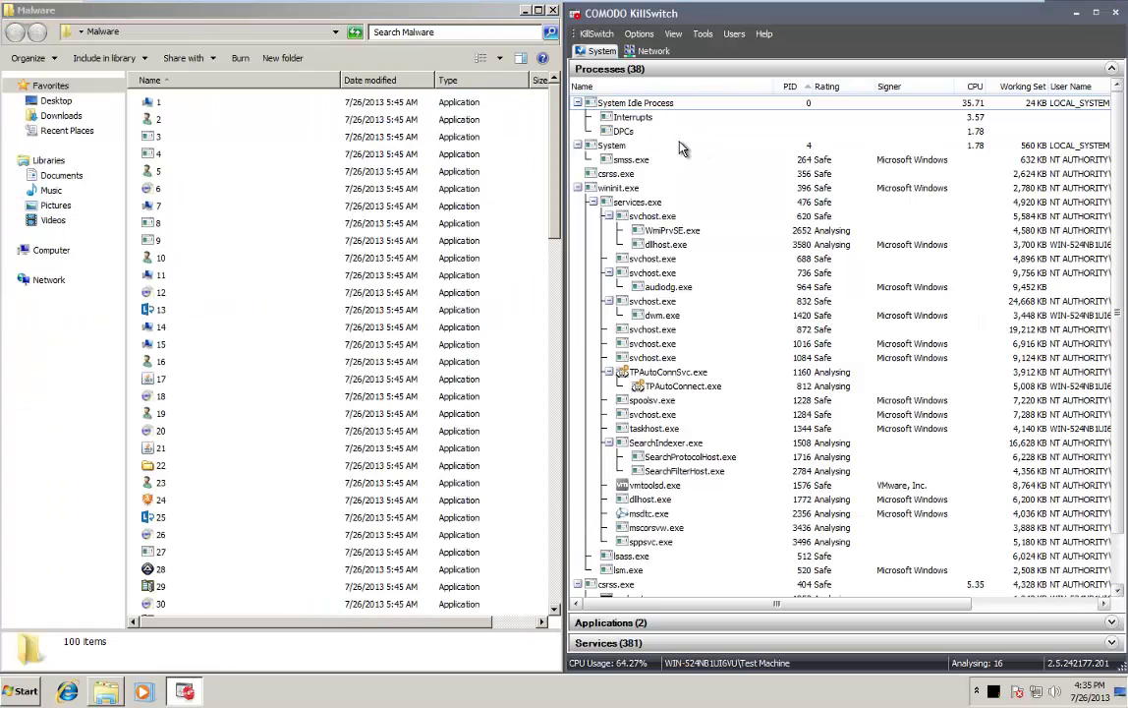
# Hide safe processes in KillSwitch and run the first malware samples 1, 2, 3 and 5
pyautogui.click(674, 35)
pyautogui.click(639, 91)
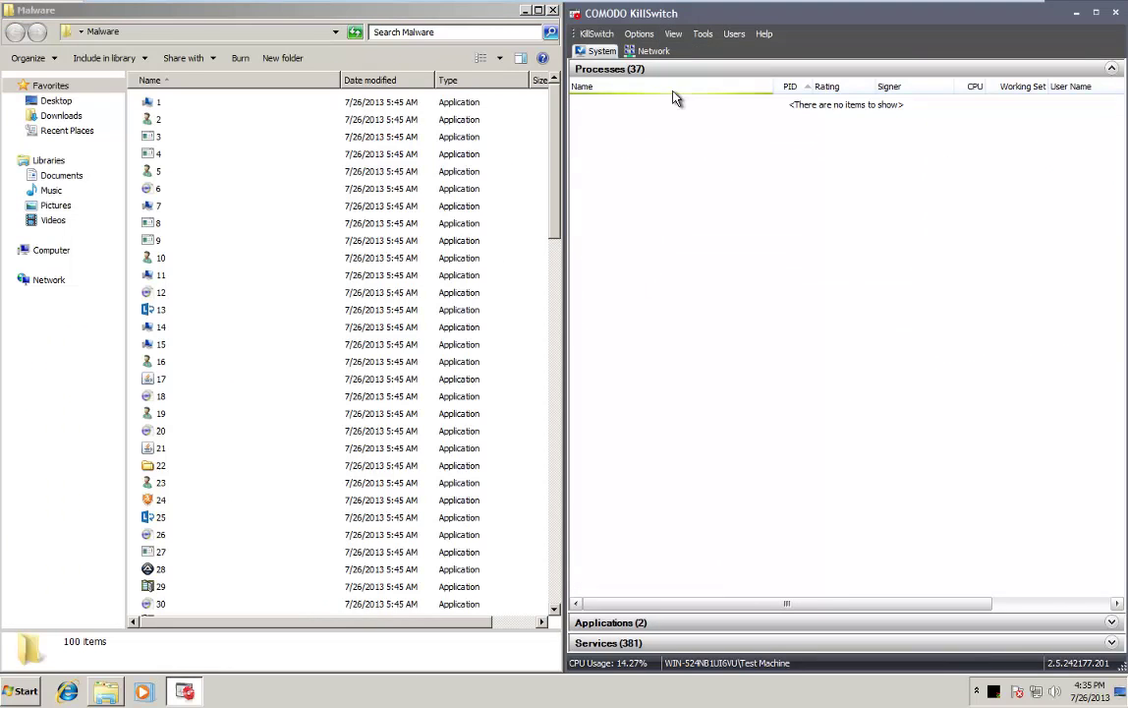
pyautogui.click(366, 108)
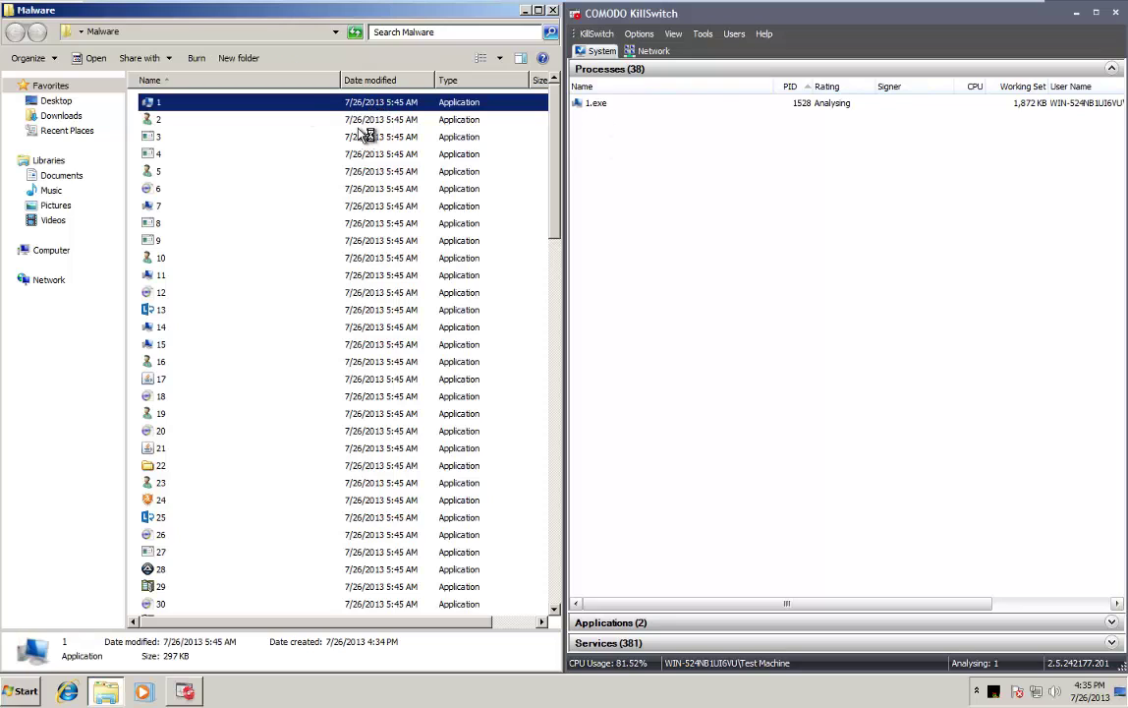
pyautogui.doubleClick(366, 120)
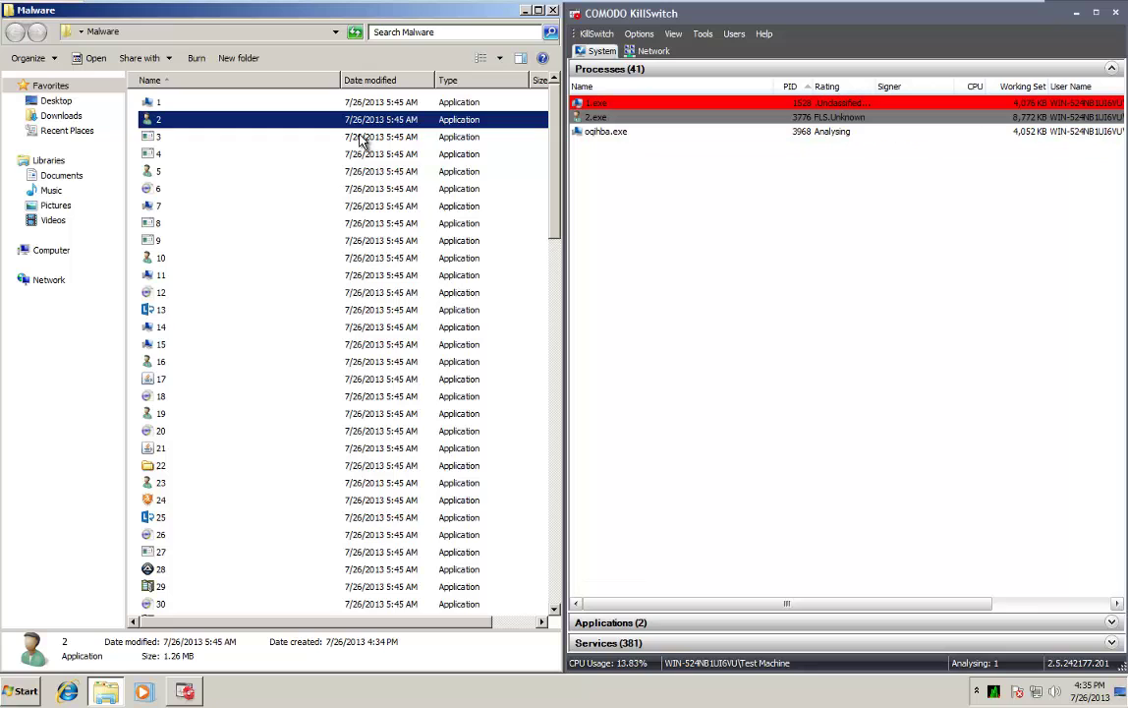
pyautogui.click(363, 143)
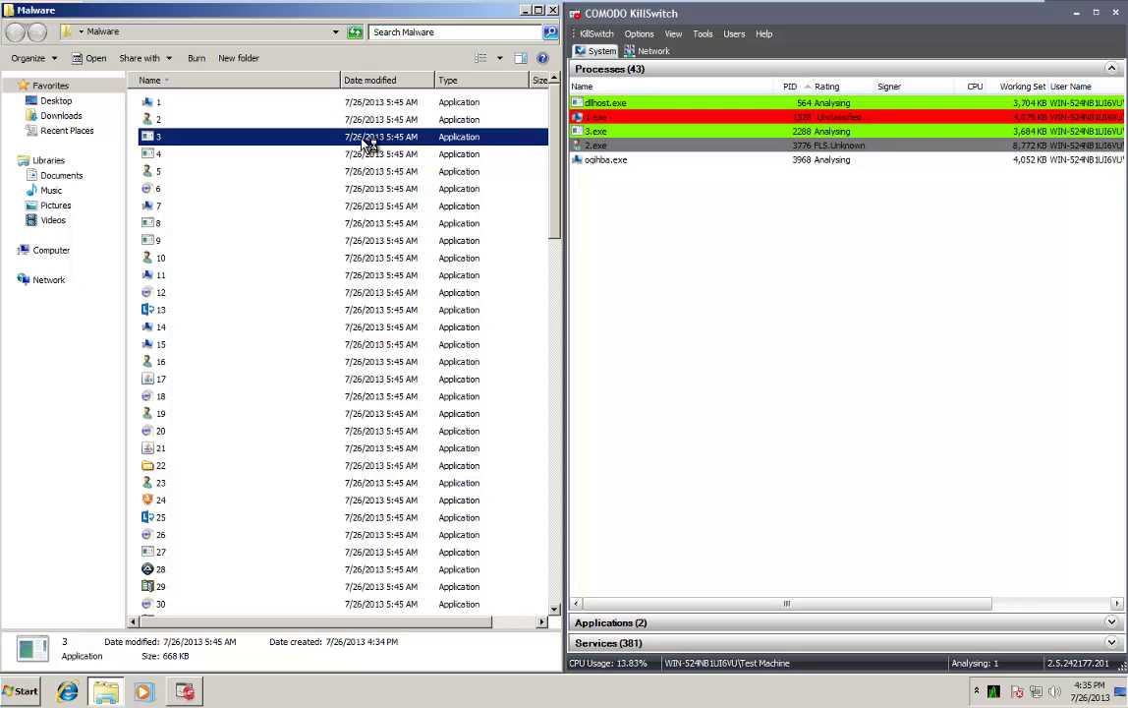
pyautogui.click(367, 157)
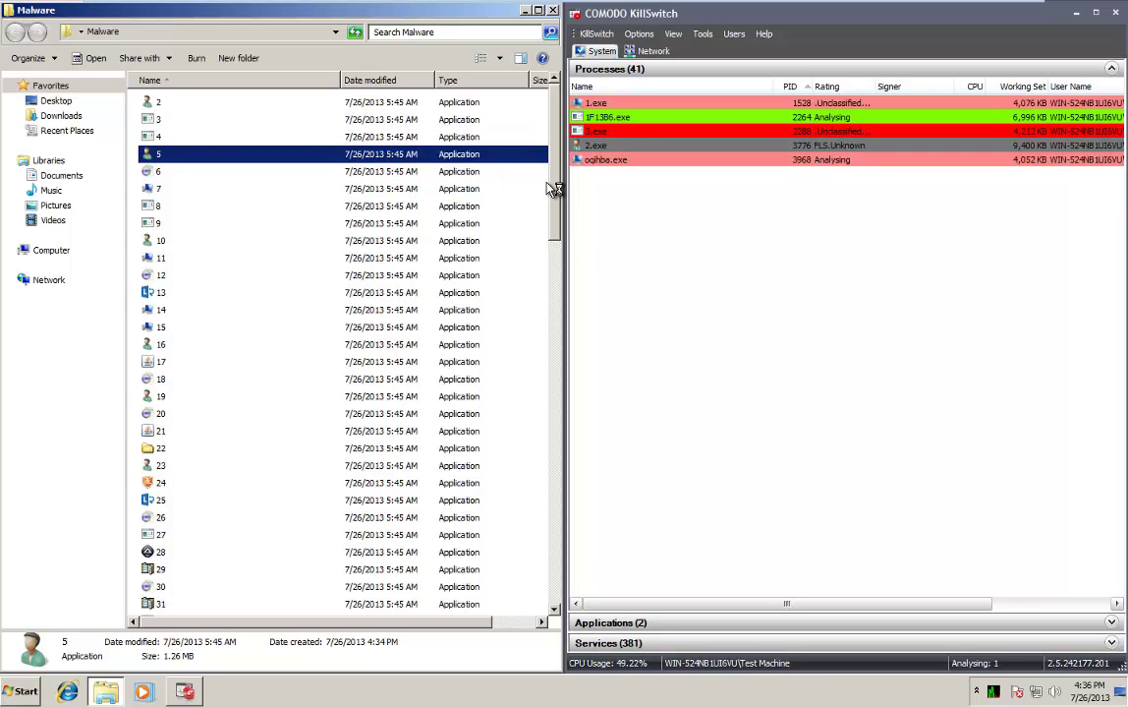
pyautogui.click(444, 352)
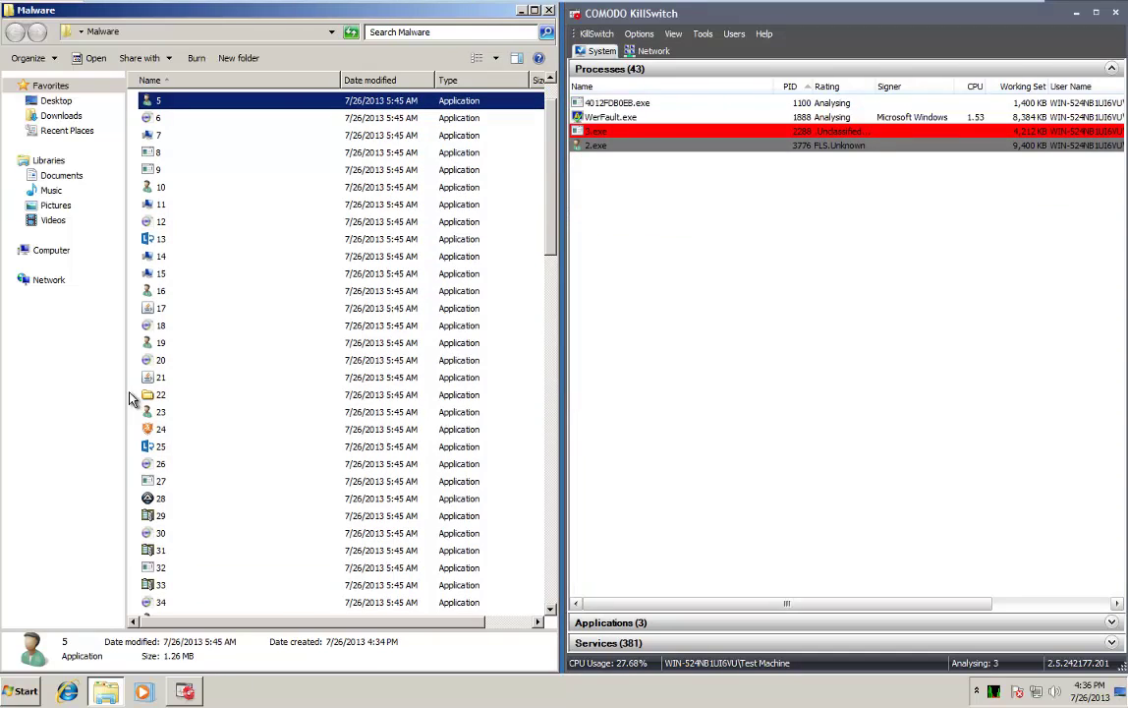
# Run malware samples 24, 55, 88, 74 and 59 from the Malware folder
pyautogui.doubleClick(145, 430)
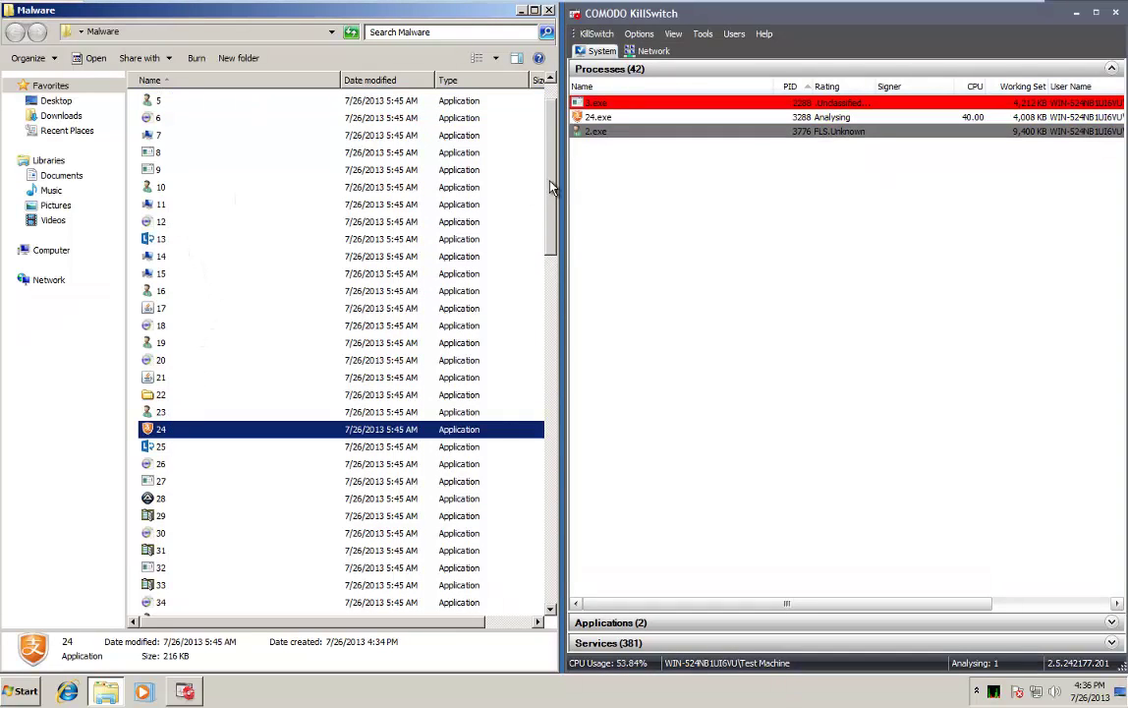
pyautogui.moveTo(553, 187); pyautogui.dragTo(519, 504)
pyautogui.doubleClick(160, 459)
pyautogui.doubleClick(200, 506)
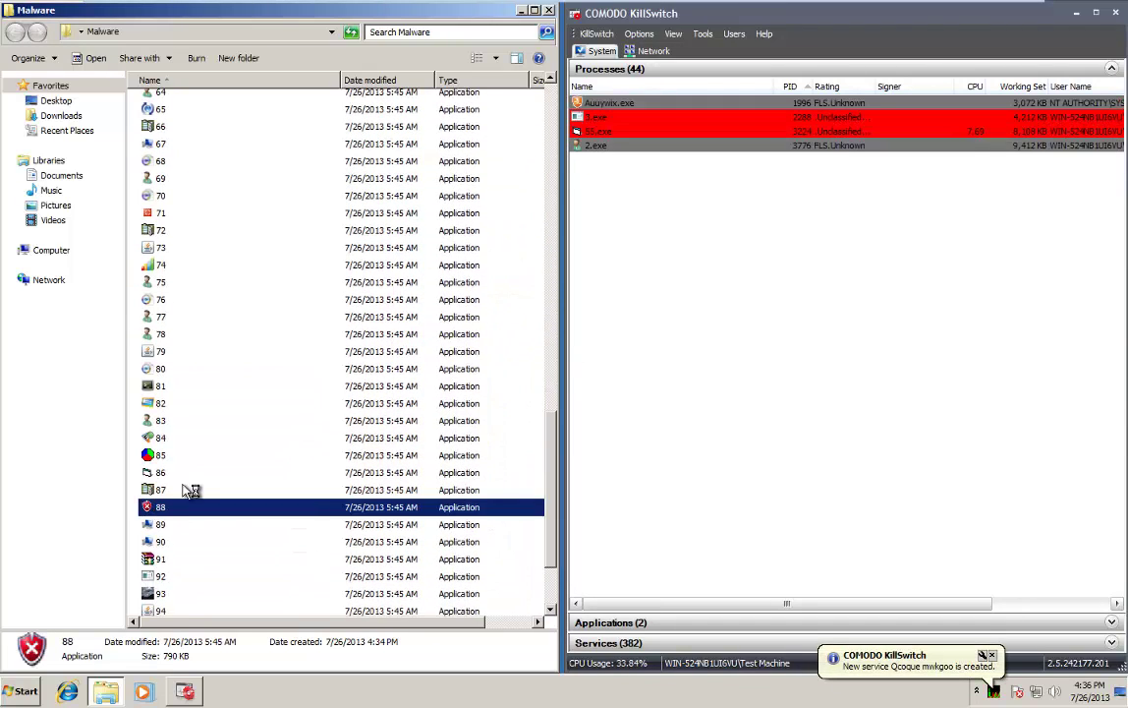
pyautogui.scroll(5, 211, 452)
pyautogui.doubleClick(161, 512)
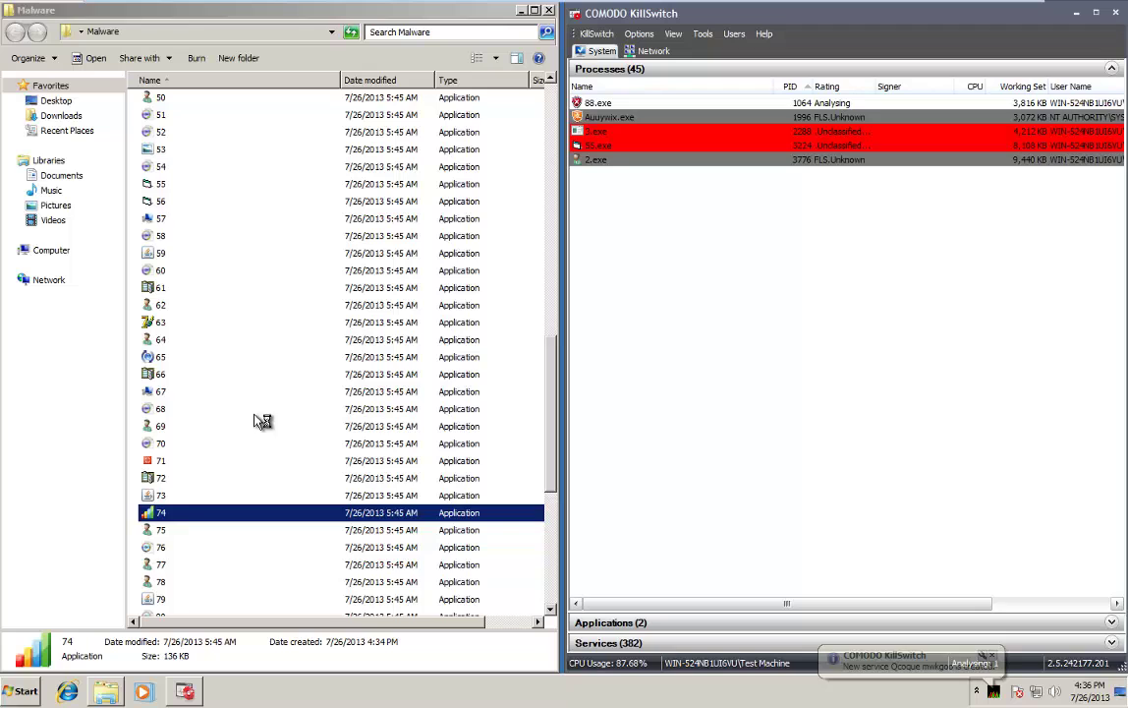
pyautogui.scroll(2, 246, 423)
pyautogui.doubleClick(167, 356)
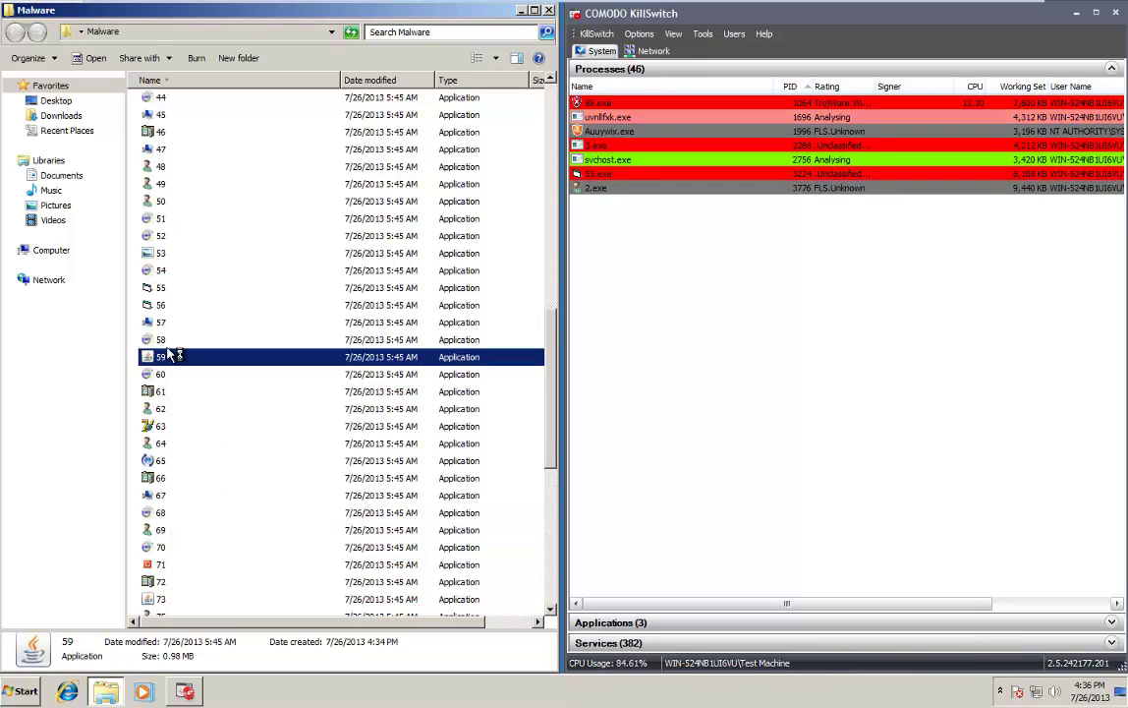
# Run samples 57, 58, 53, 46 and 71, dismissing the invalid-application error
pyautogui.doubleClick(159, 323)
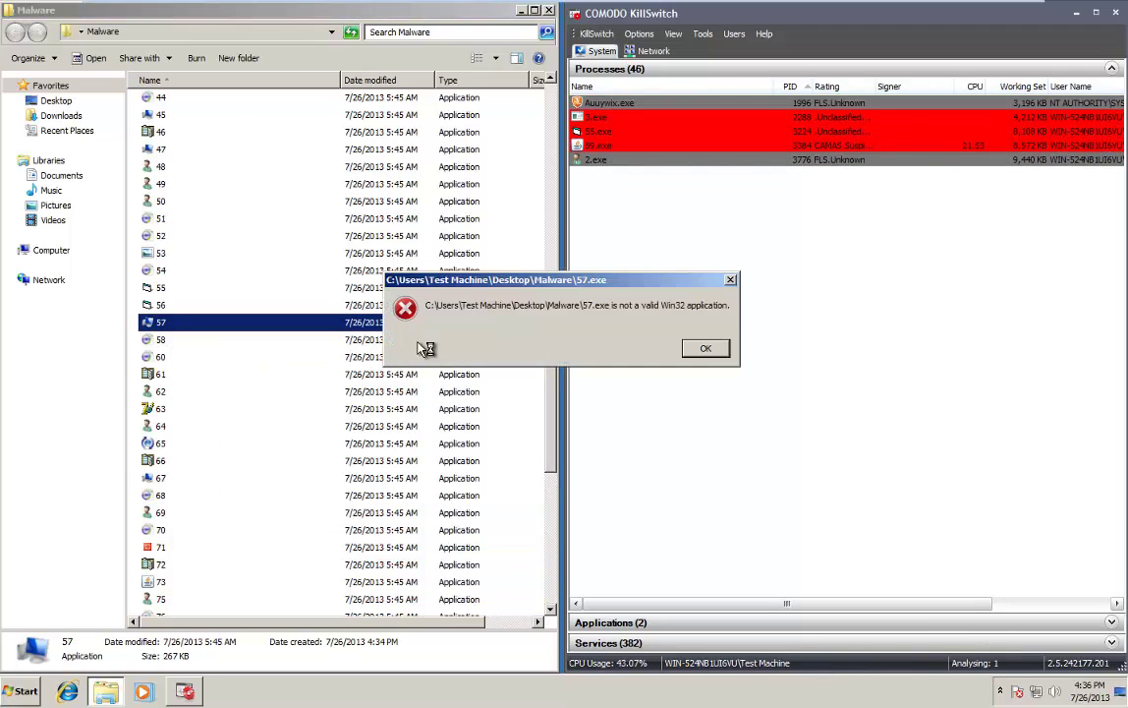
pyautogui.press('Return')
pyautogui.doubleClick(162, 339)
pyautogui.scroll(1, 177, 315)
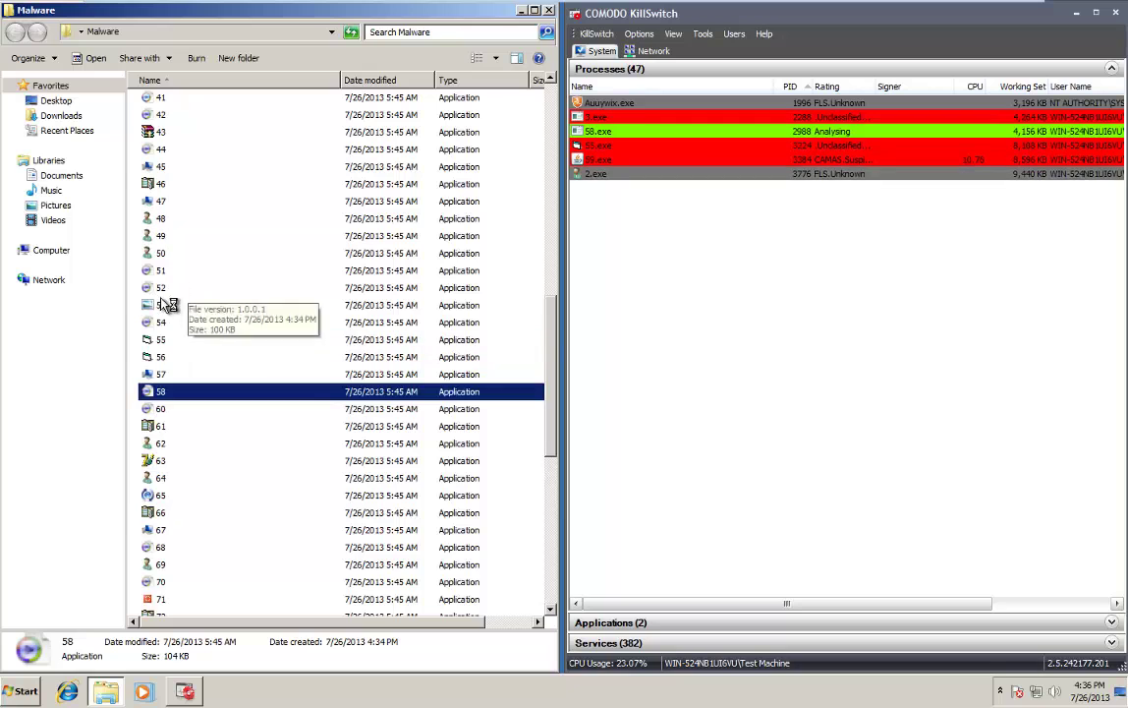
pyautogui.doubleClick(162, 304)
pyautogui.scroll(1, 175, 311)
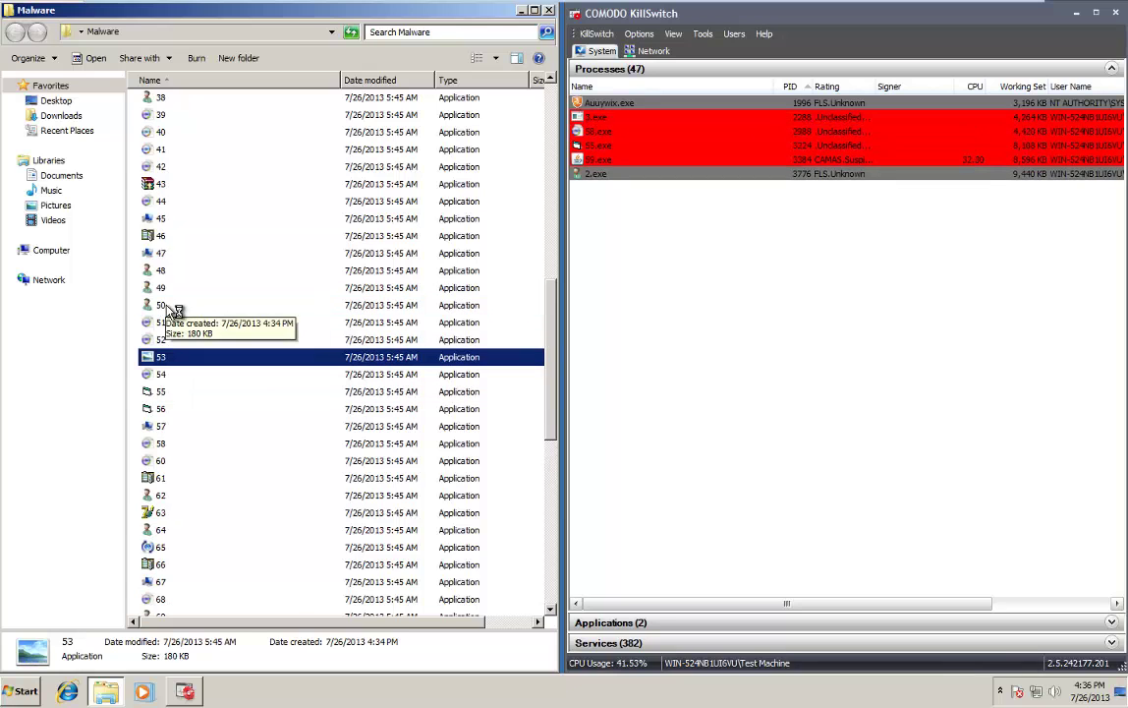
pyautogui.doubleClick(165, 237)
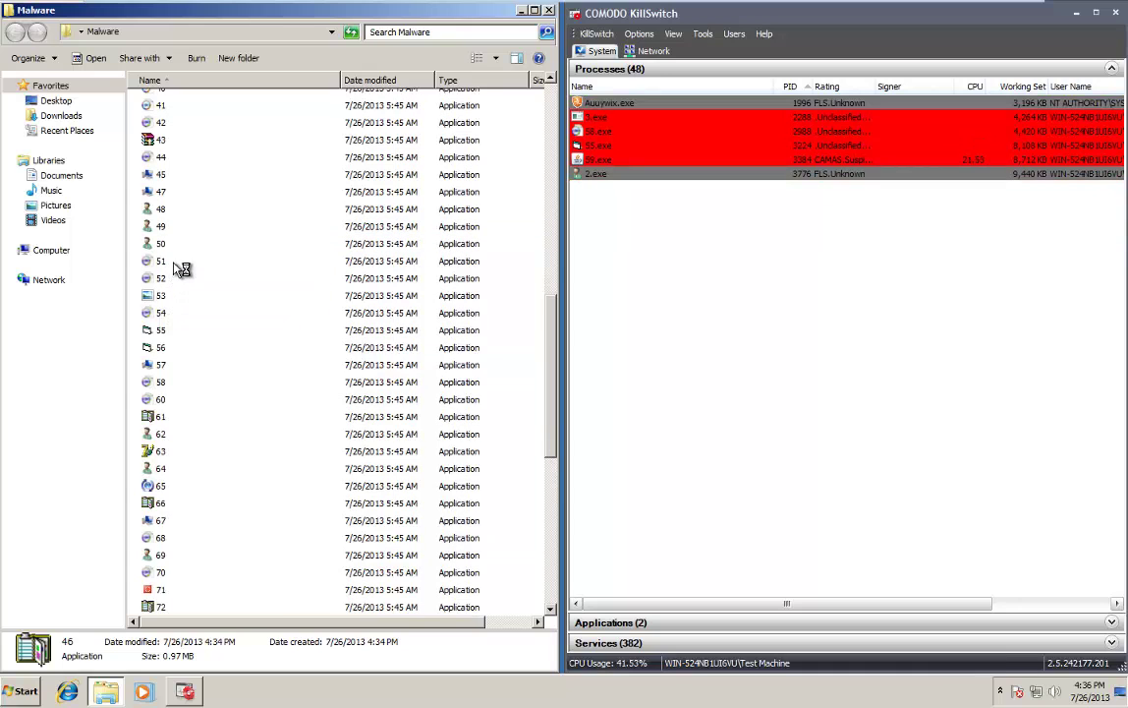
pyautogui.scroll(-2, 169, 373)
pyautogui.doubleClick(163, 484)
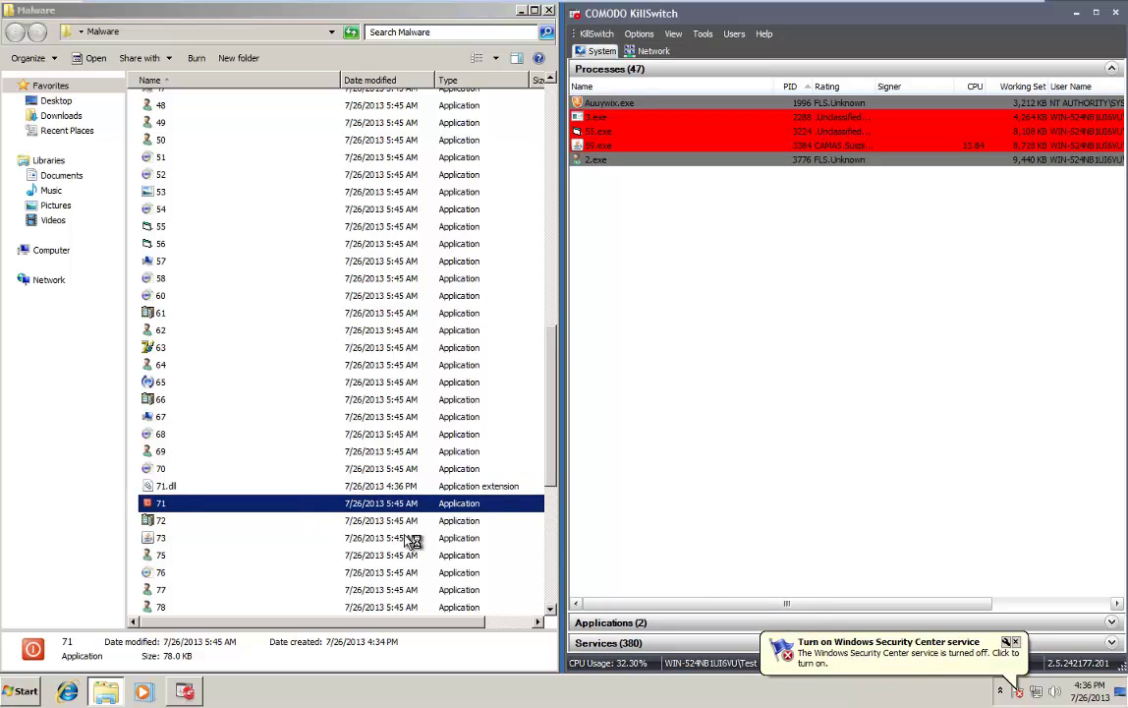
# Try opening 71.dll, then run samples 70, 75 and 81, closing 81.exe's console window
pyautogui.doubleClick(180, 485)
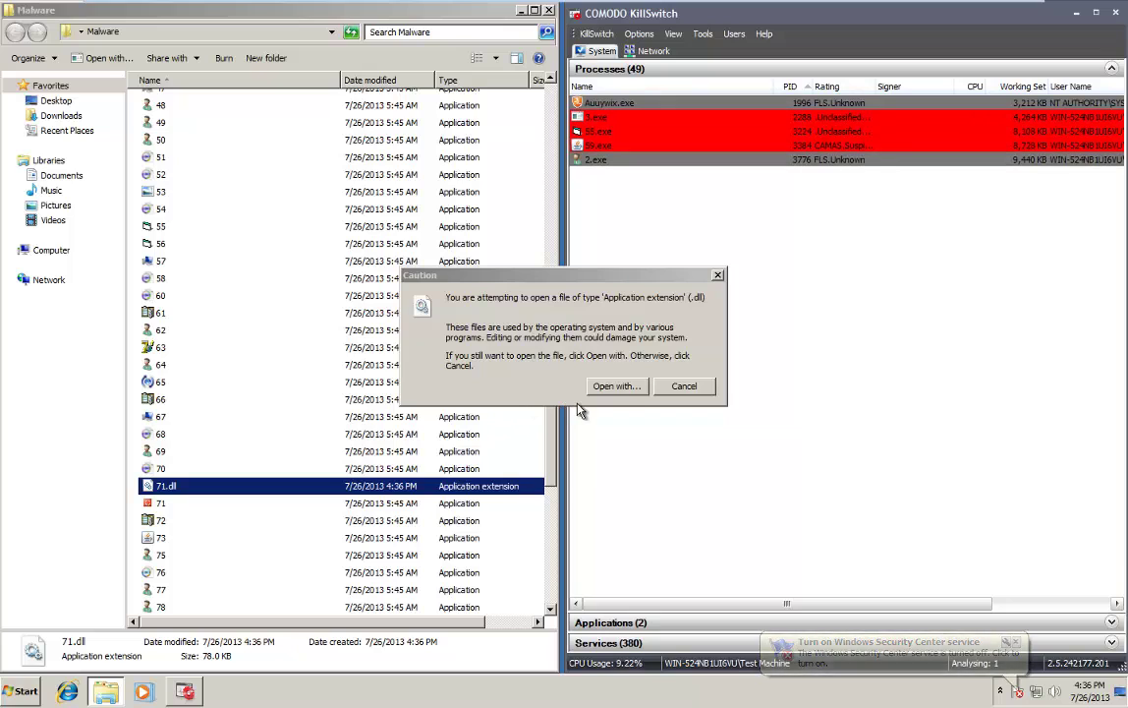
pyautogui.click(685, 387)
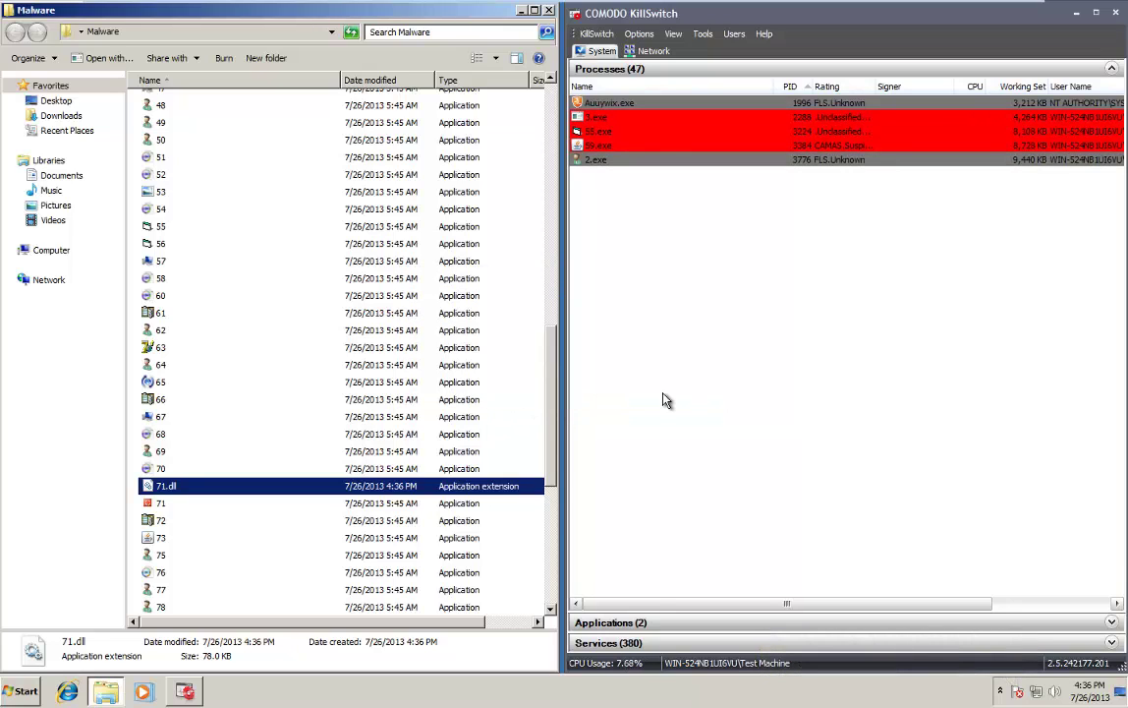
pyautogui.doubleClick(163, 470)
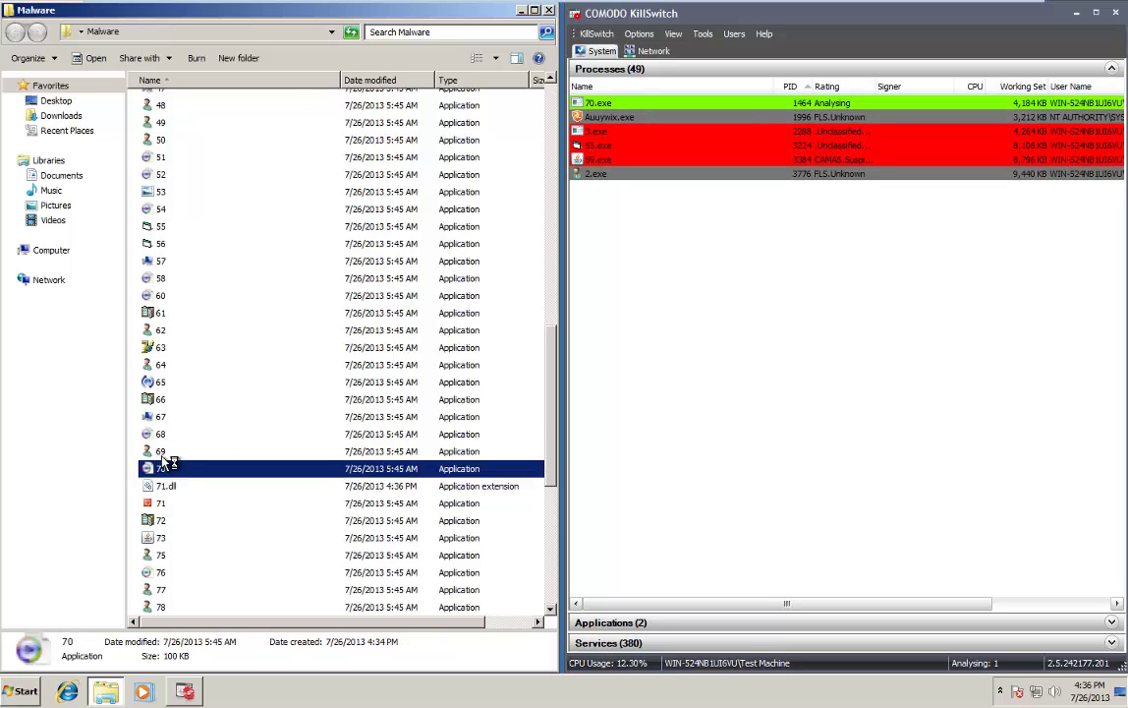
pyautogui.scroll(-1, 168, 463)
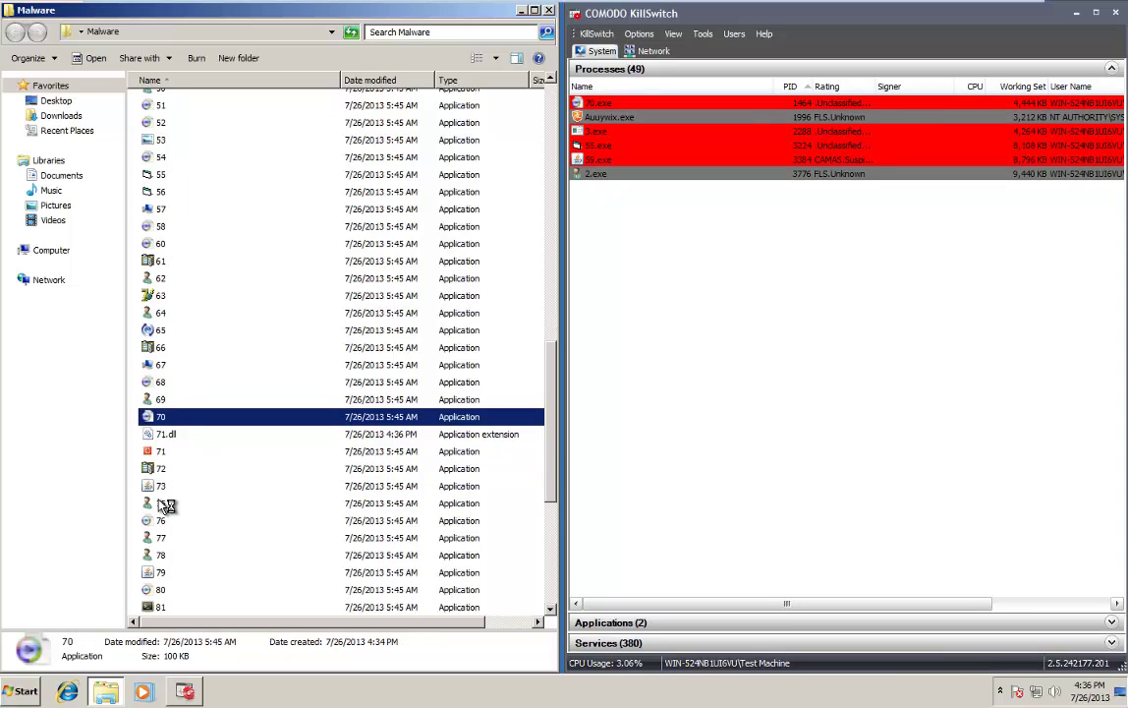
pyautogui.doubleClick(164, 503)
pyautogui.doubleClick(162, 606)
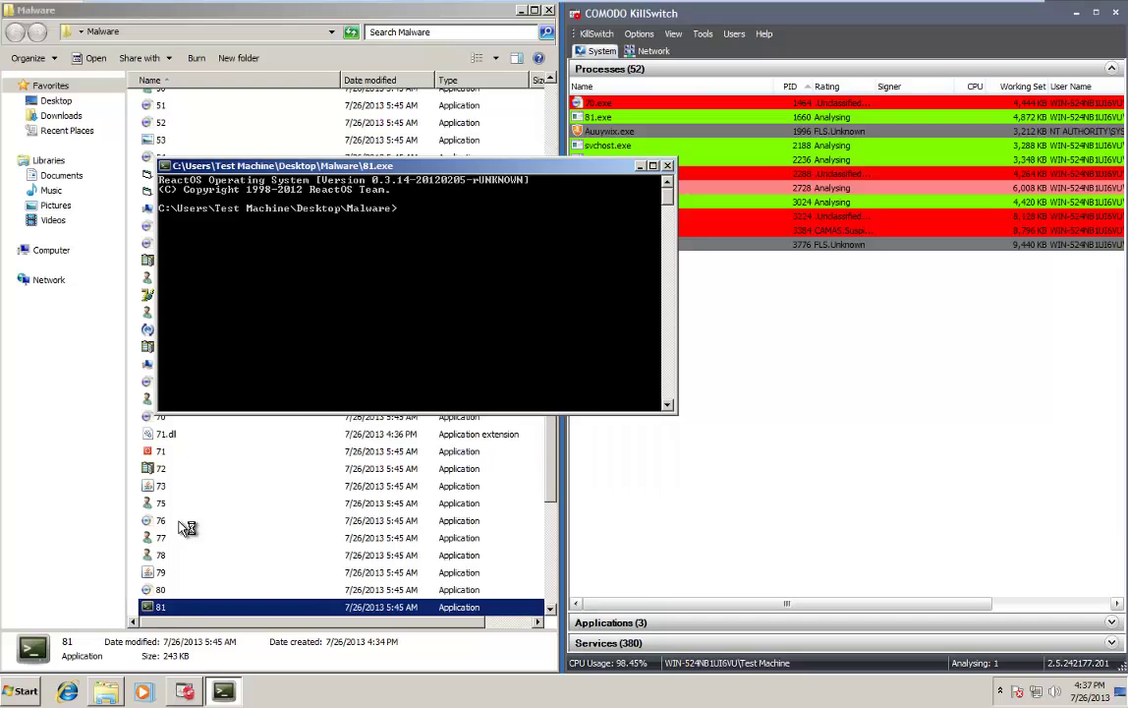
pyautogui.click(667, 166)
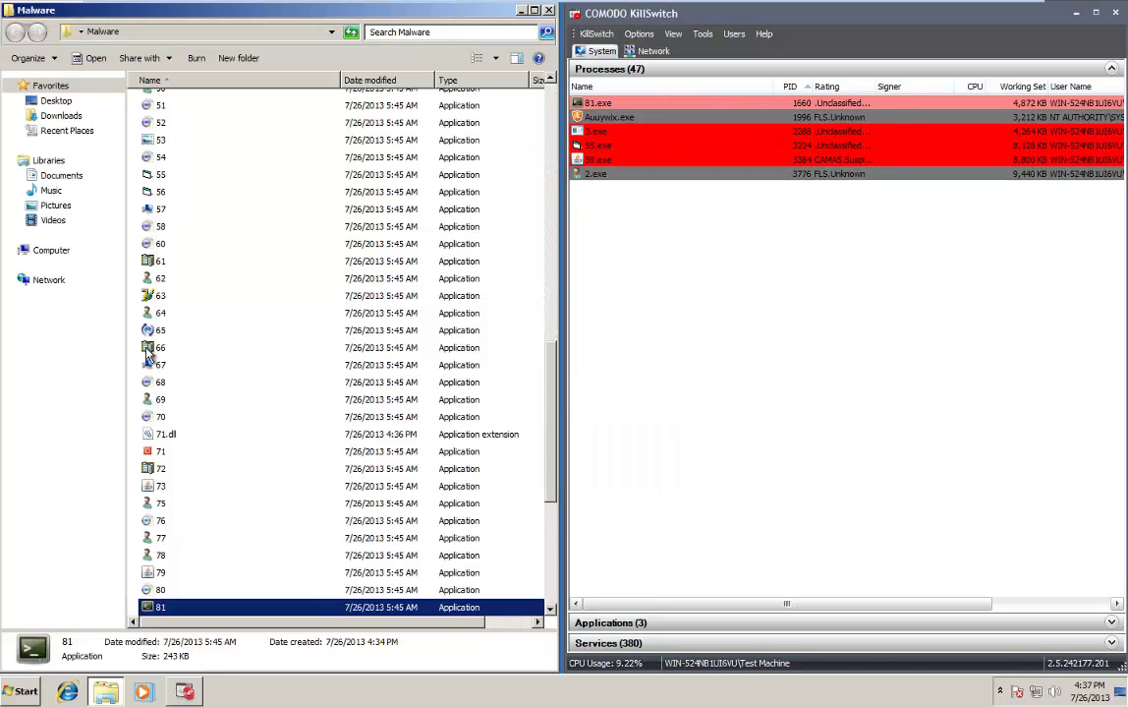
# Run samples 85, 95, 96 and 97, dismissing the stopped-working error
pyautogui.scroll(-3, 176, 403)
pyautogui.doubleClick(161, 521)
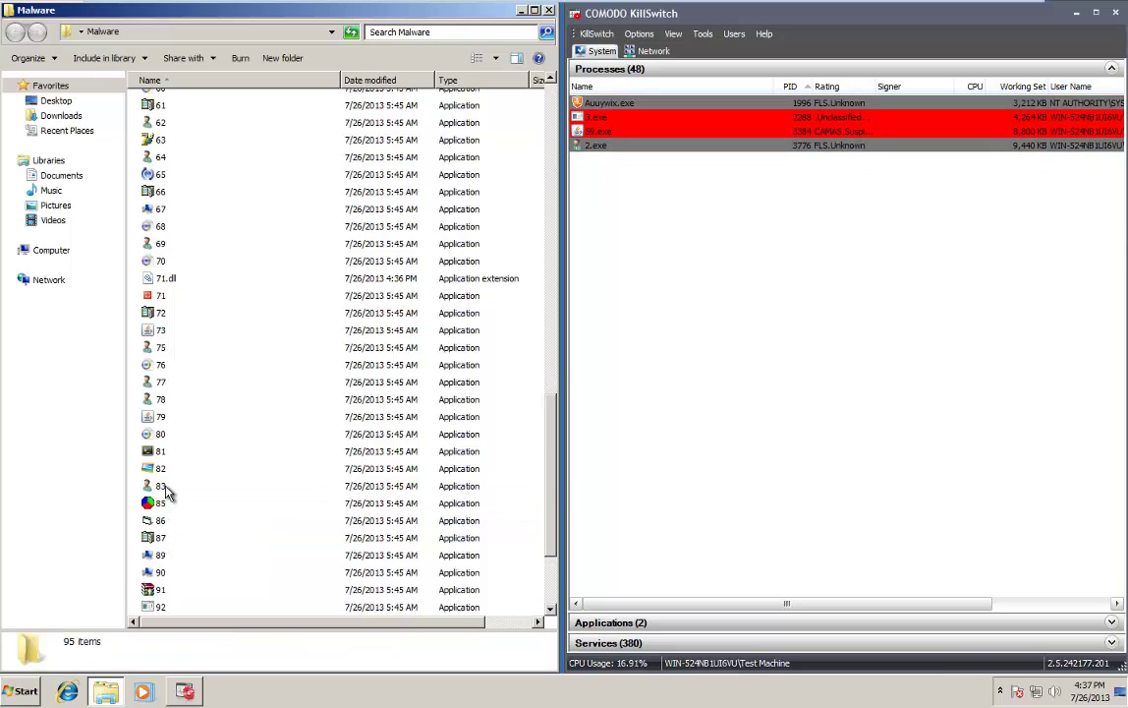
pyautogui.scroll(-2, 167, 492)
pyautogui.doubleClick(160, 554)
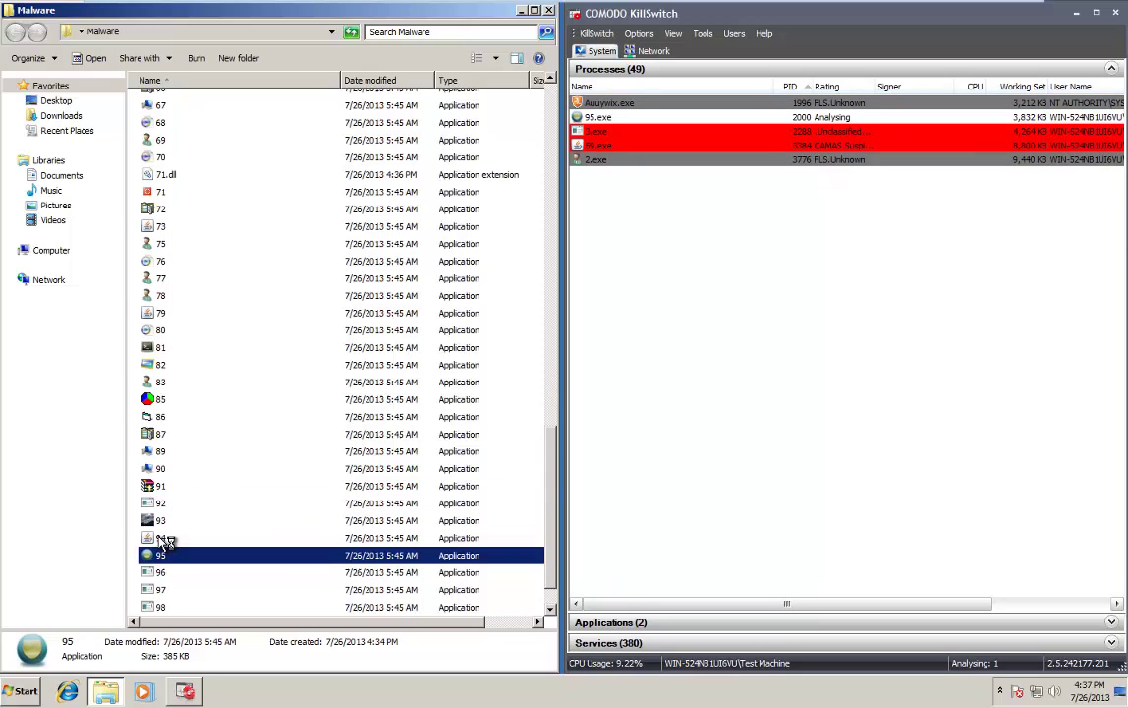
pyautogui.scroll(-1, 167, 541)
pyautogui.doubleClick(160, 541)
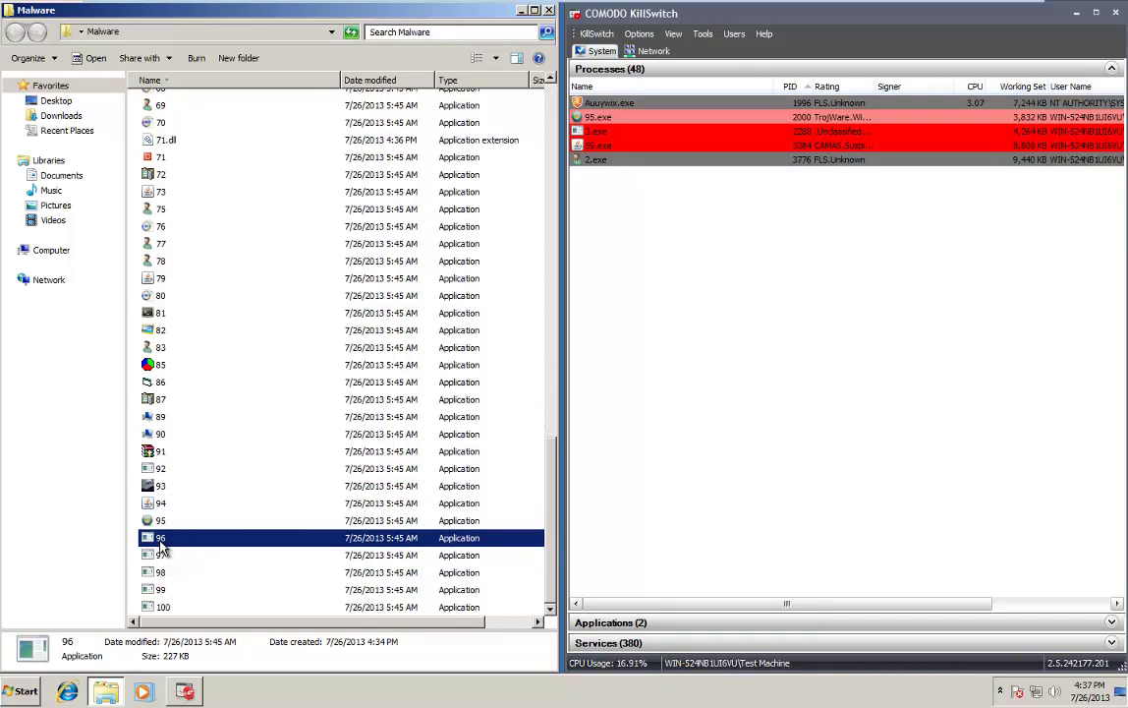
pyautogui.doubleClick(160, 554)
pyautogui.click(458, 350)
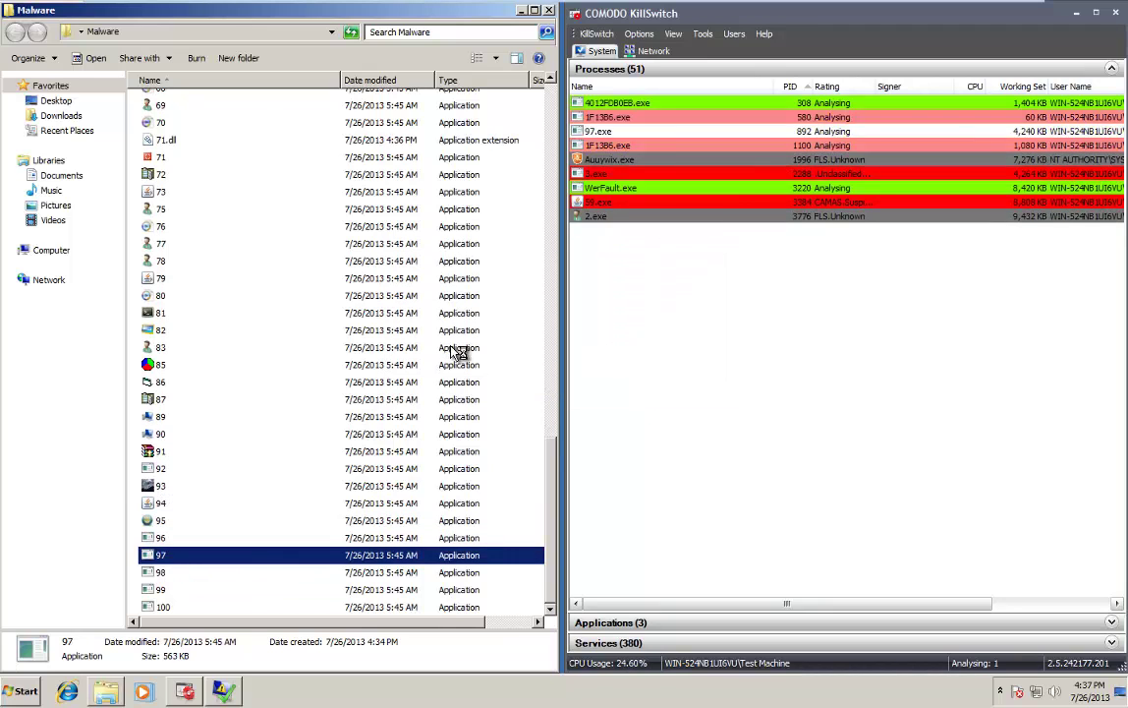
# Run samples 98, 99 and 100 and dismiss the resulting crash message
pyautogui.doubleClick(160, 572)
pyautogui.doubleClick(161, 588)
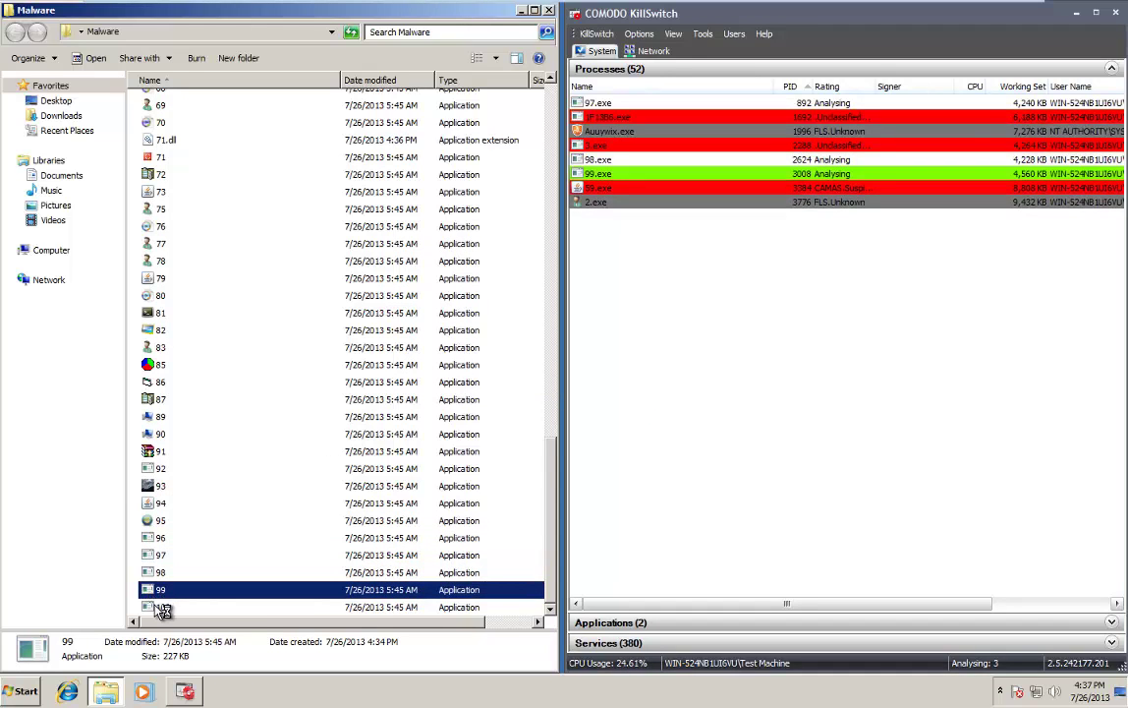
pyautogui.doubleClick(162, 608)
pyautogui.scroll(3, 304, 403)
pyautogui.click(396, 354)
# Run samples 25 and 22, accepting 22's install prompt and closing the photo viewer it opened
pyautogui.scroll(2, 396, 359)
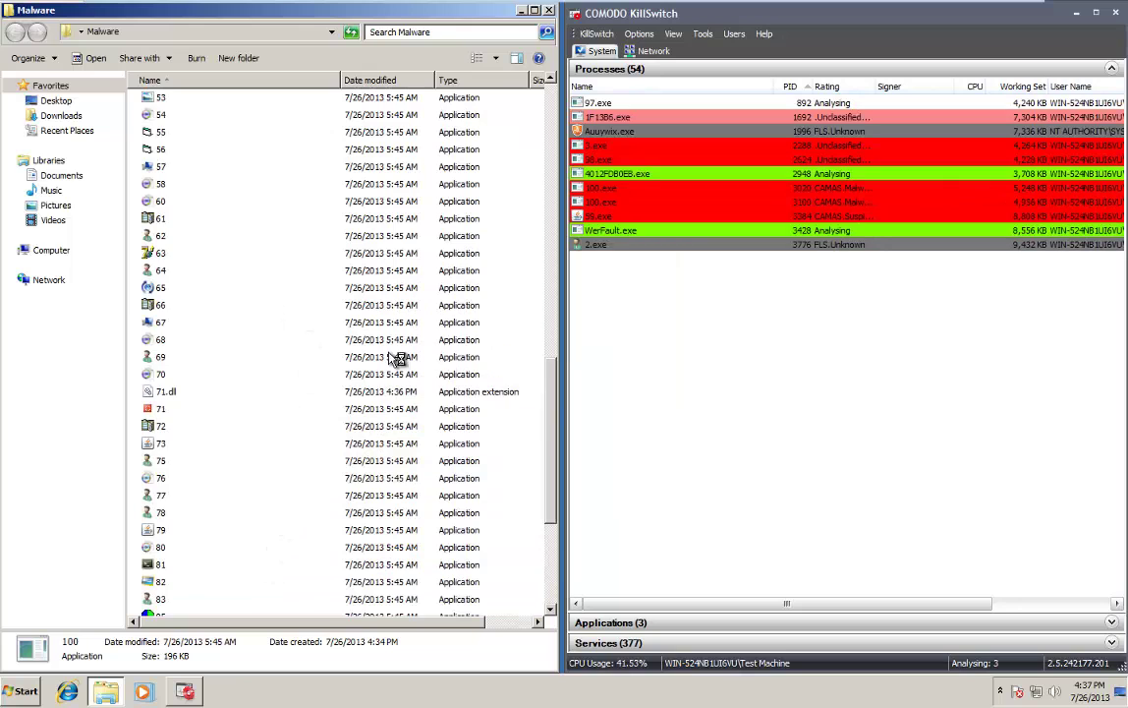
pyautogui.scroll(10, 175, 360)
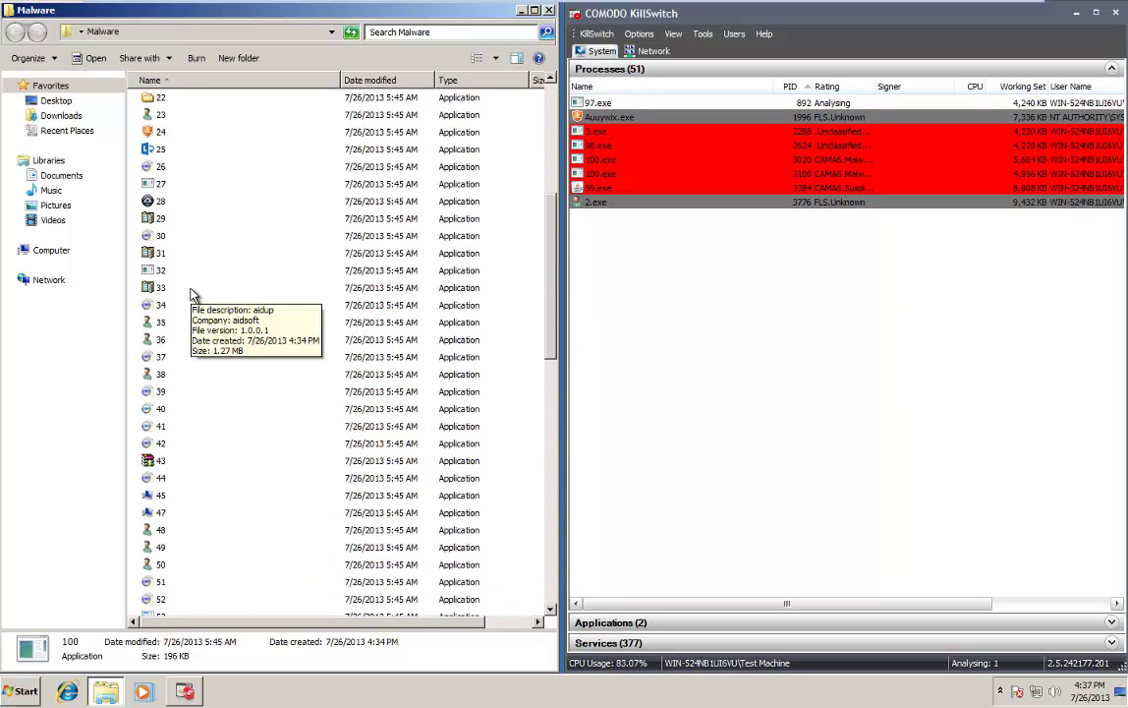
pyautogui.scroll(2, 177, 265)
pyautogui.doubleClick(157, 246)
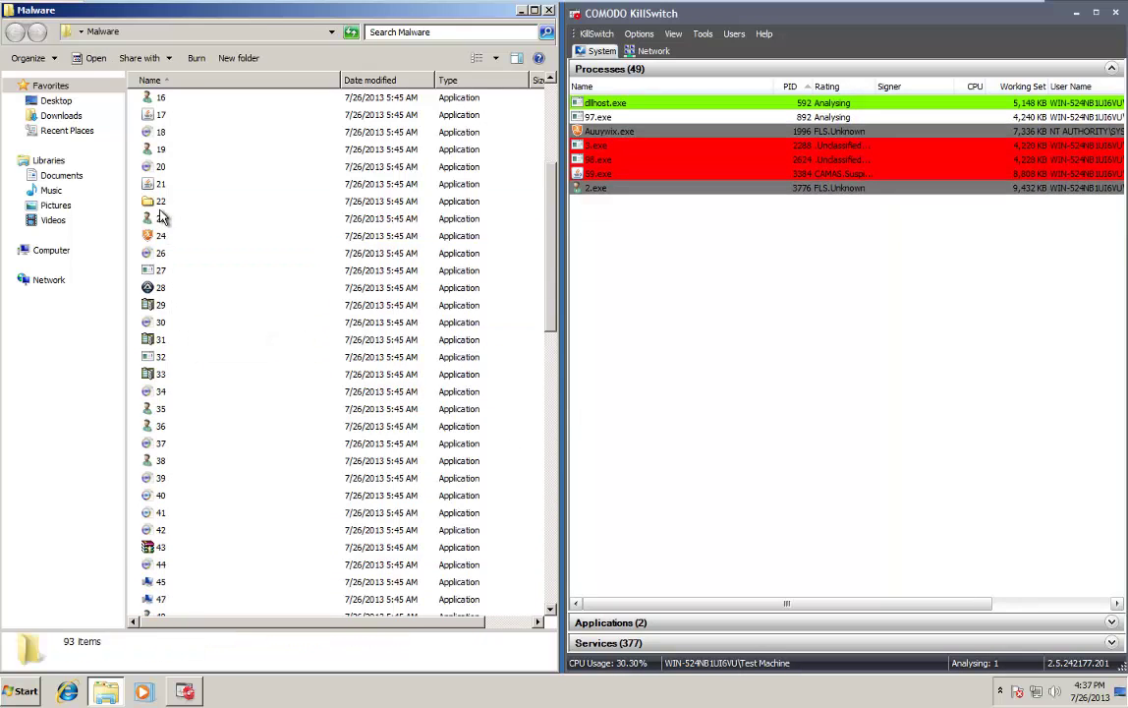
pyautogui.doubleClick(157, 201)
pyautogui.click(616, 392)
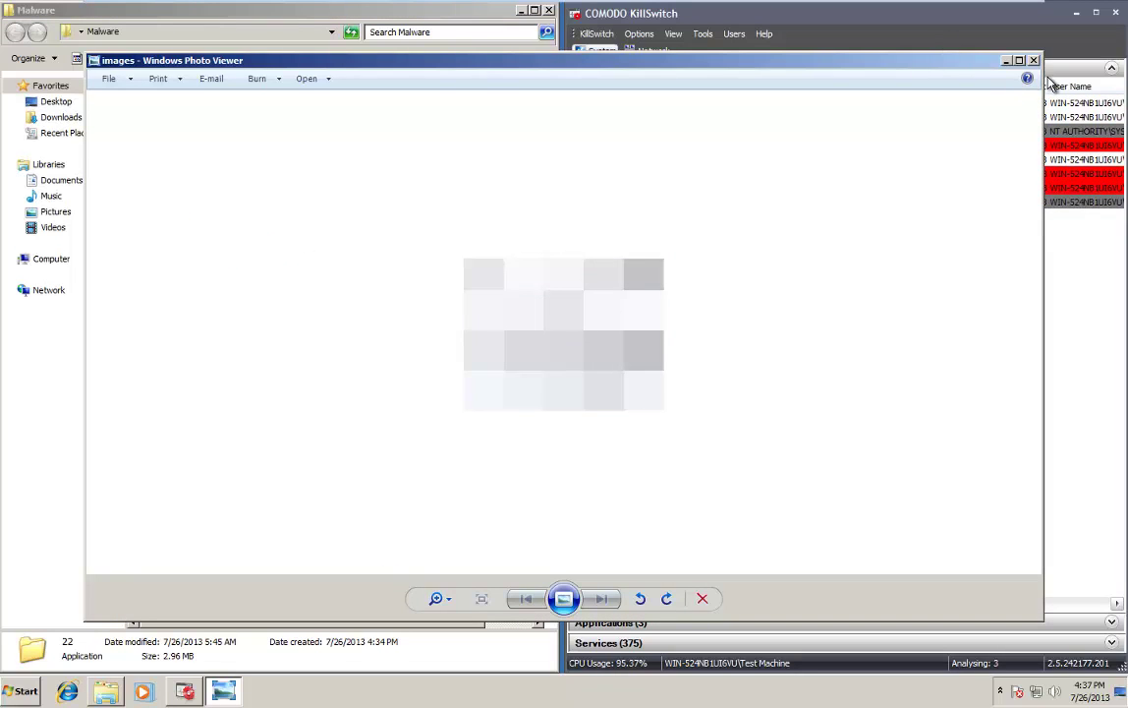
pyautogui.click(1033, 60)
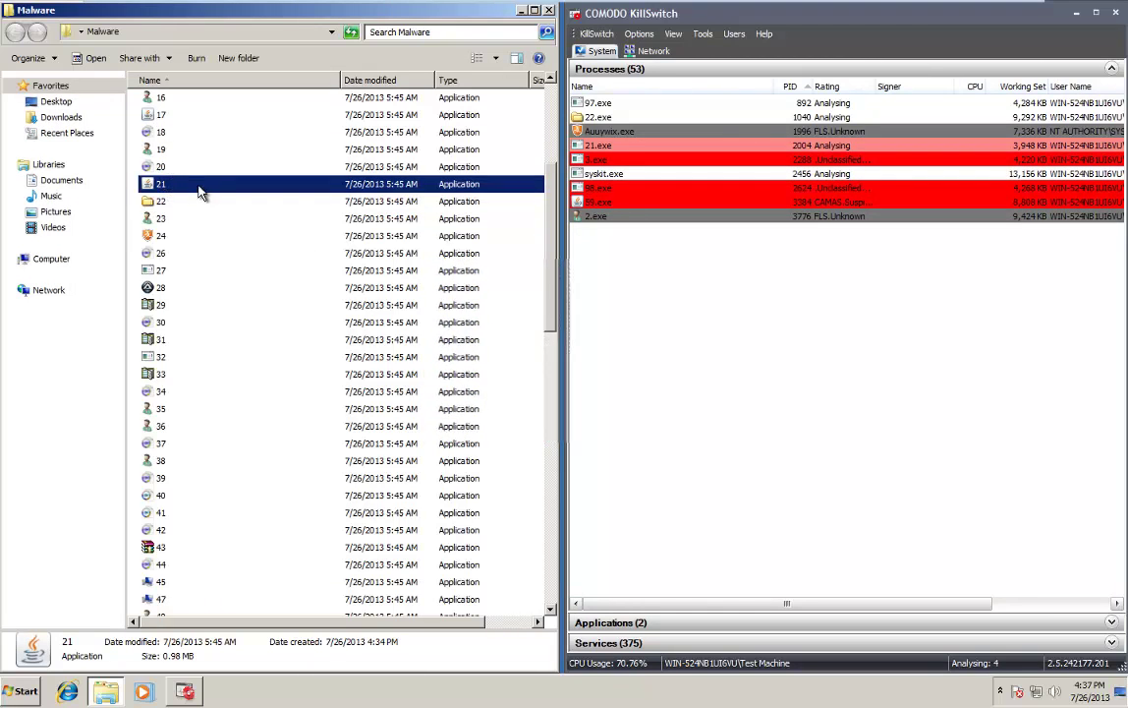
# Run samples 28 and 89 and watch KillSwitch flag them as suspicious
pyautogui.doubleClick(162, 374)
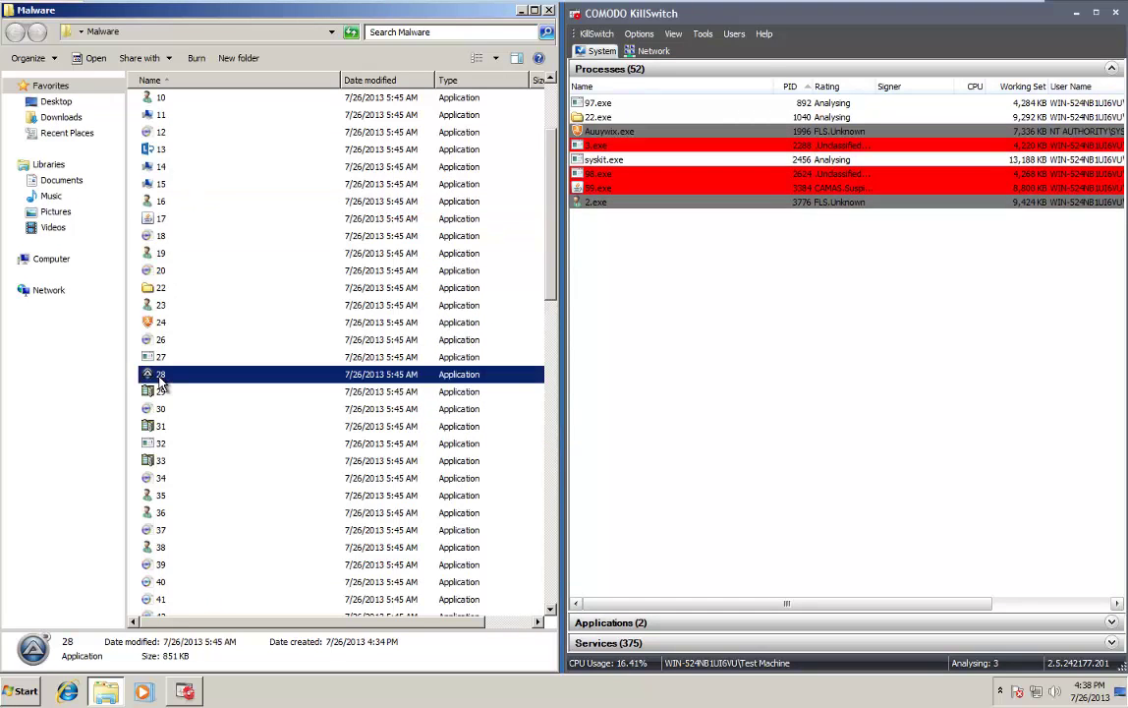
pyautogui.scroll(-1, 177, 383)
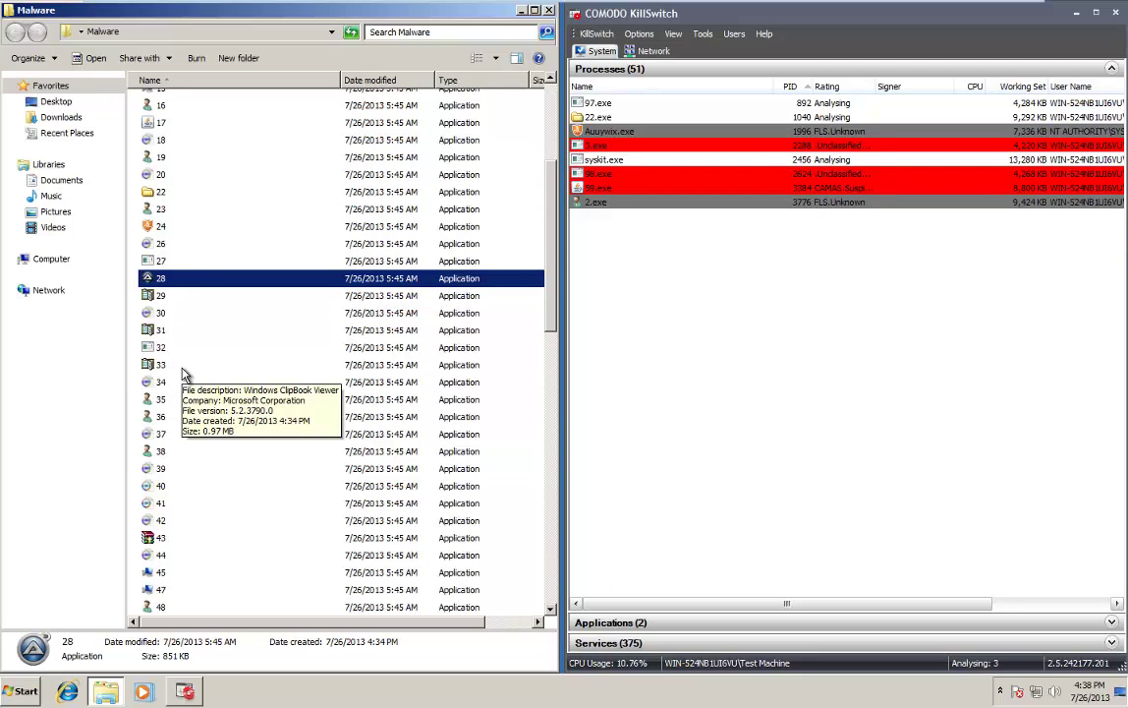
pyautogui.scroll(-8, 172, 389)
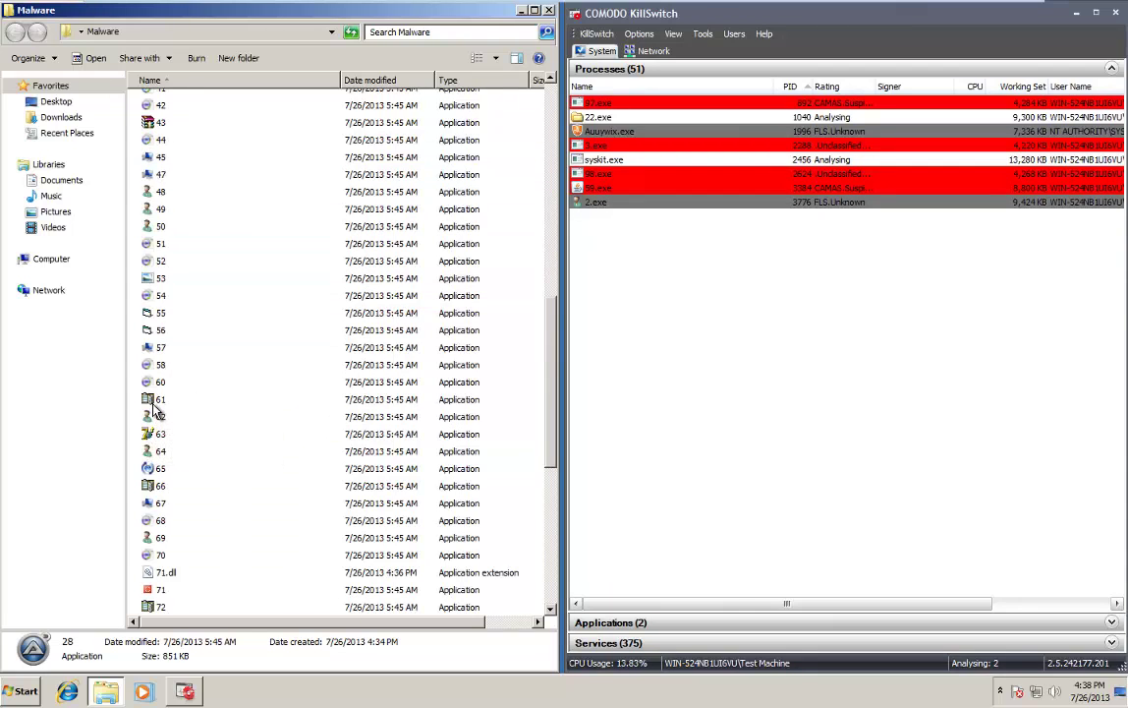
pyautogui.scroll(-2, 157, 413)
pyautogui.scroll(-4, 165, 403)
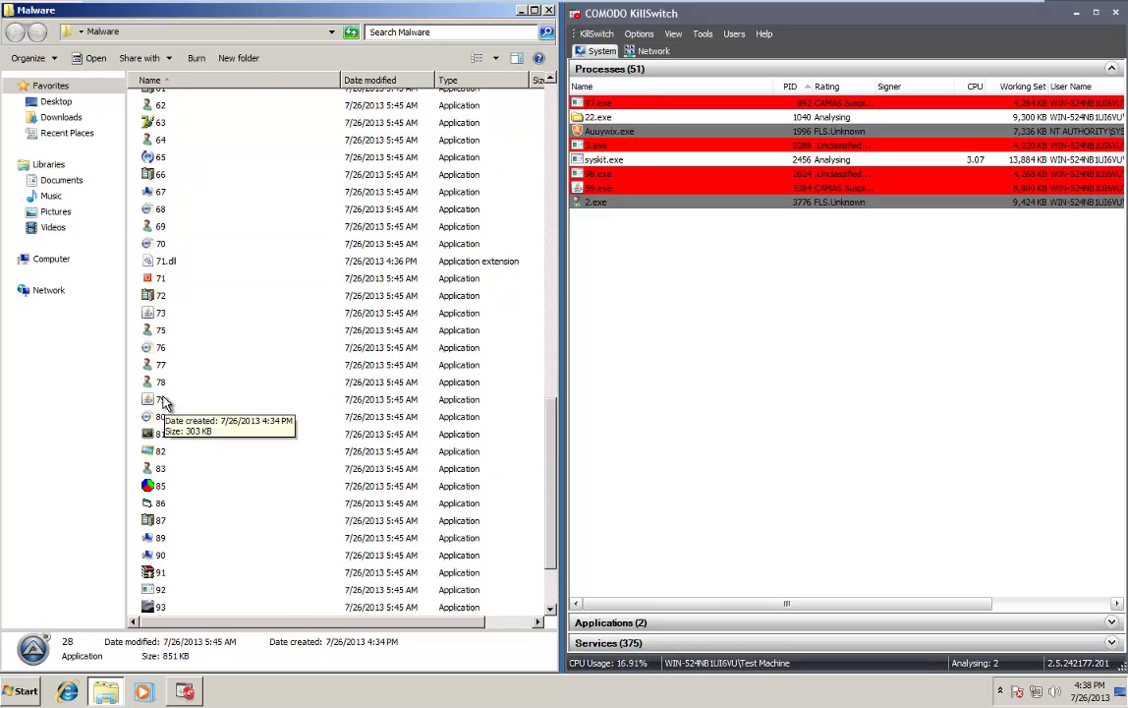
pyautogui.scroll(-2, 160, 438)
pyautogui.doubleClick(160, 436)
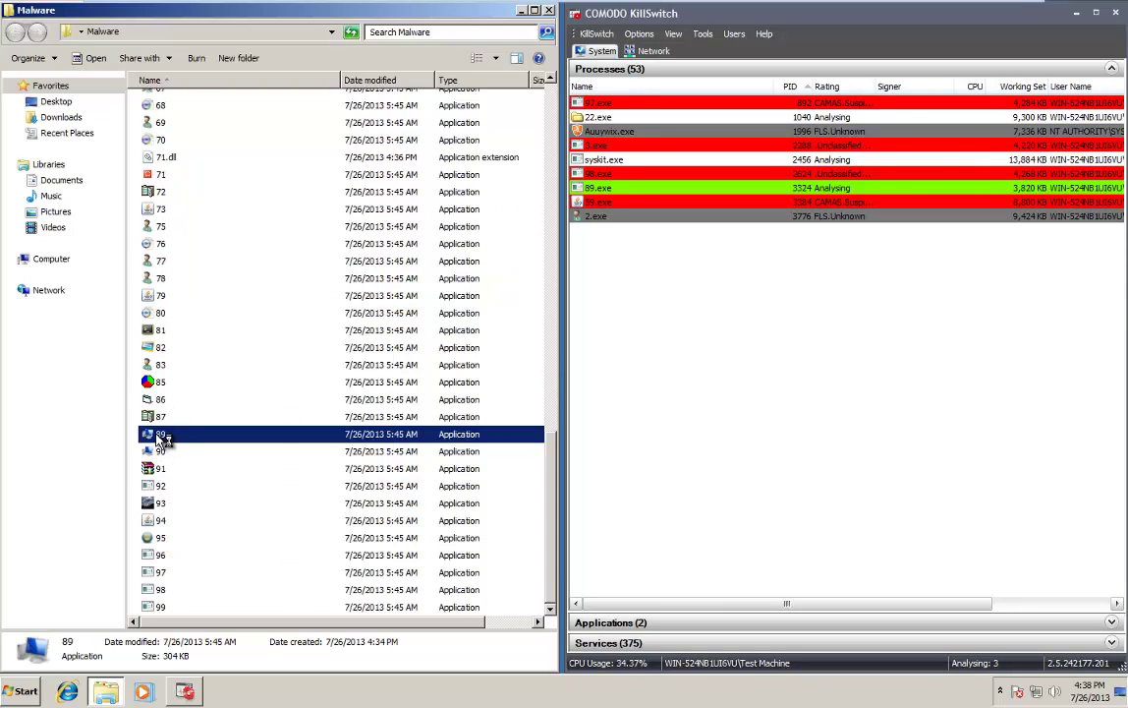
pyautogui.scroll(1, 169, 403)
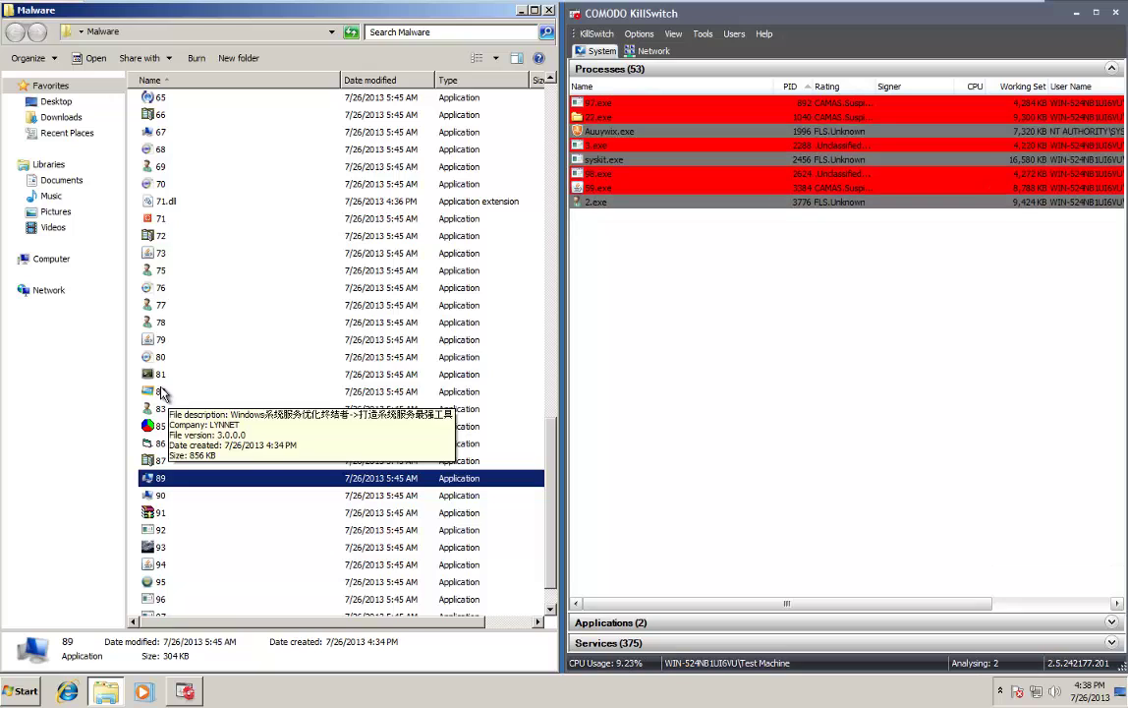
pyautogui.scroll(20, 163, 393)
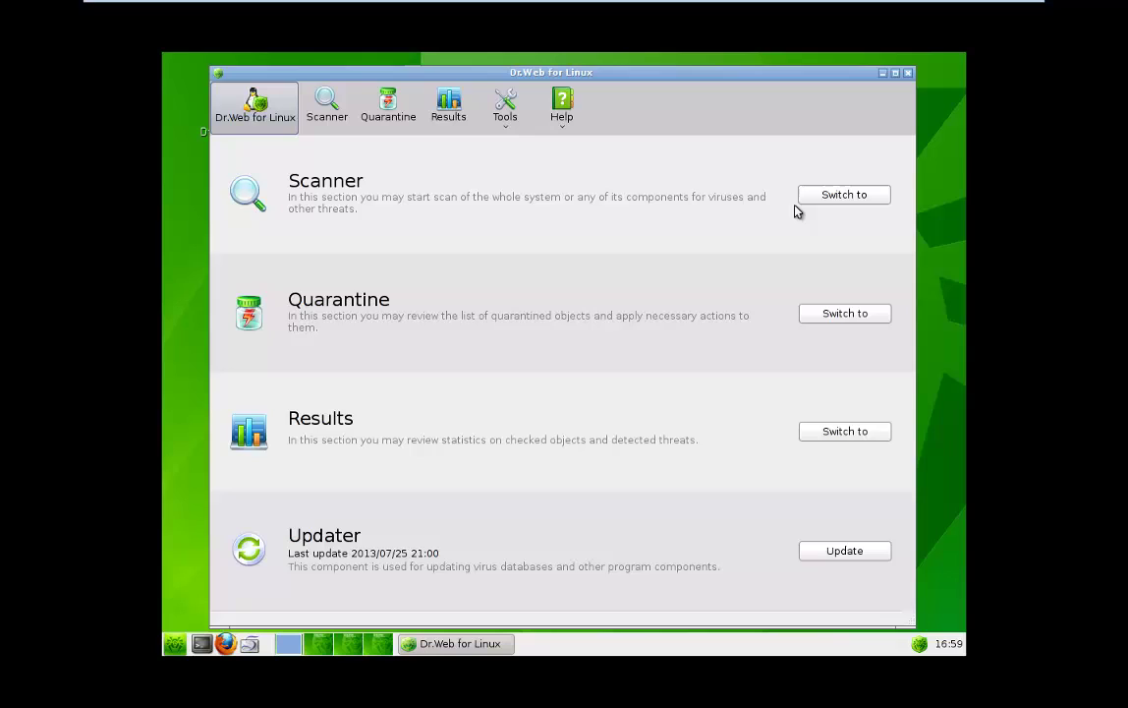
# Open the Scanner section and settle on Full scan after viewing the Custom scan option
pyautogui.click(832, 200)
pyautogui.click(288, 190)
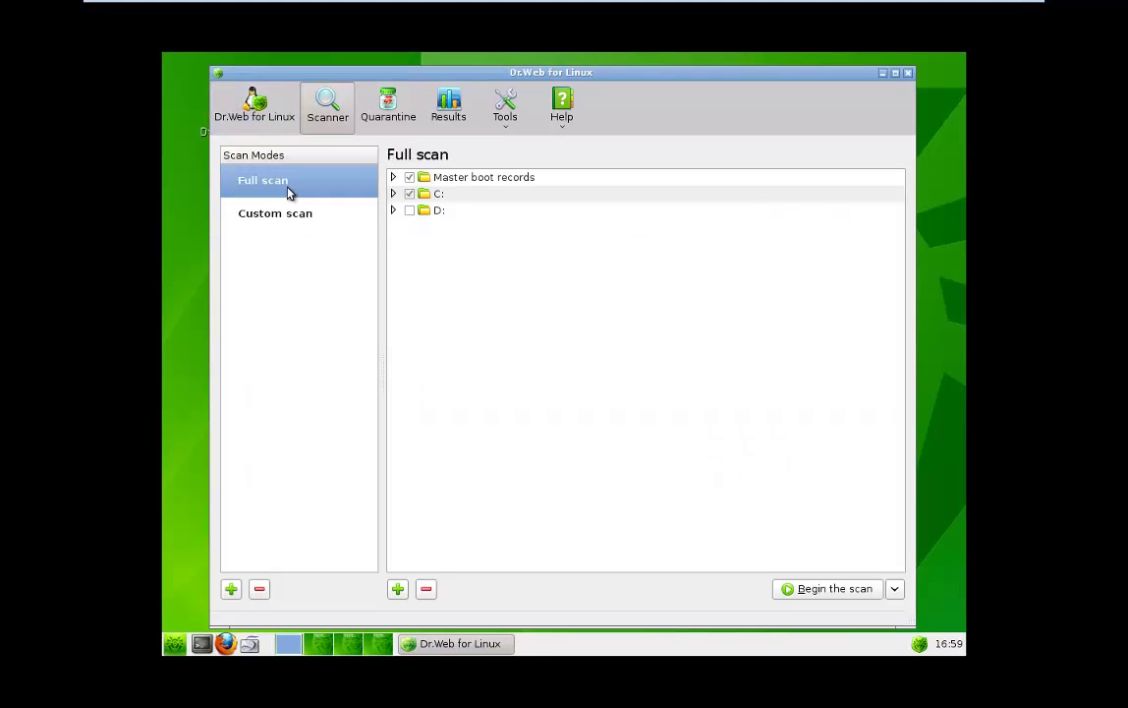
pyautogui.click(293, 215)
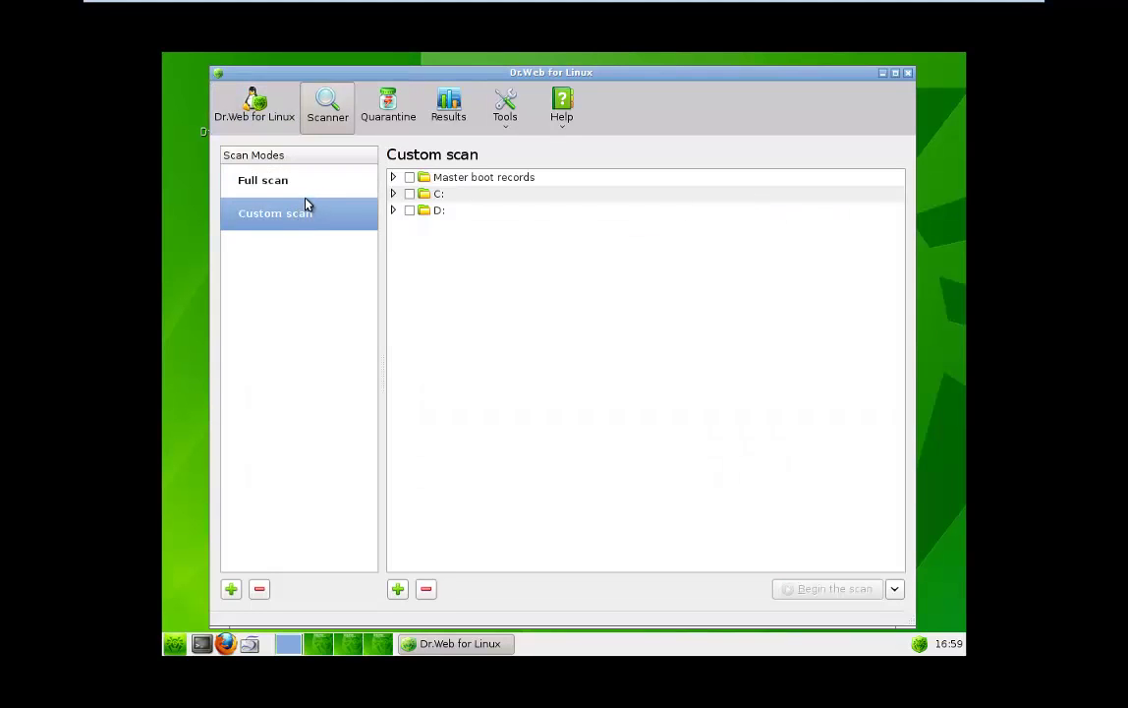
pyautogui.click(326, 181)
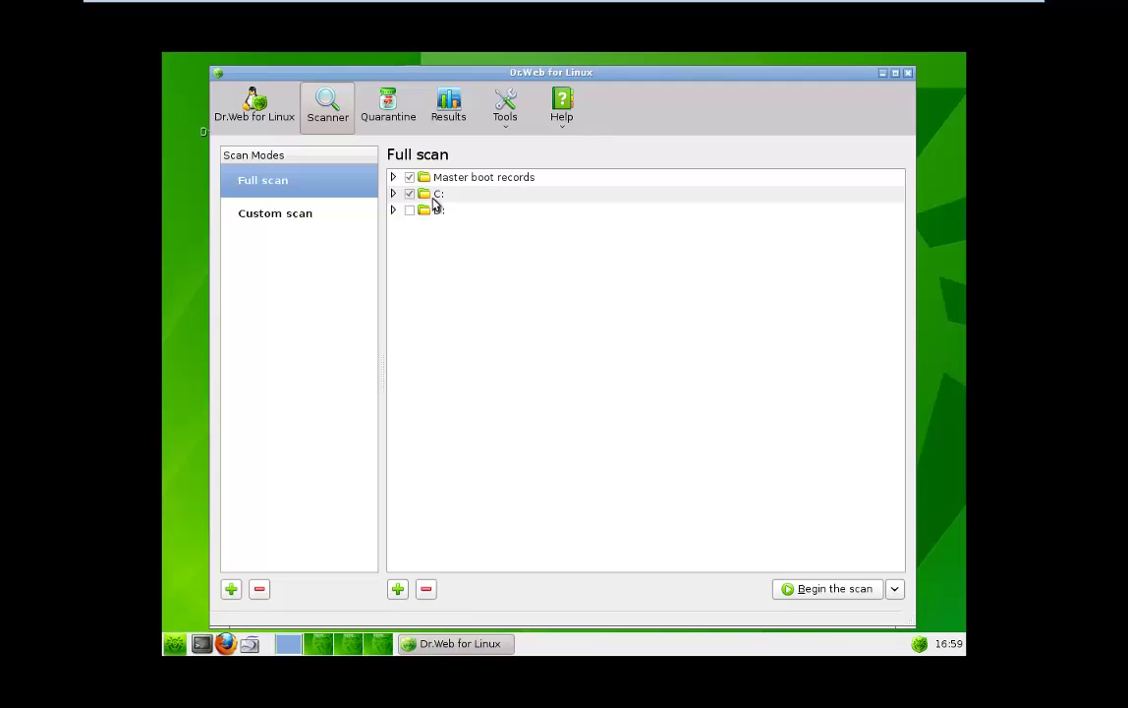
# Check the empty Quarantine and Results, browse the Tools and Help menus, and return to the overview
pyautogui.click(385, 107)
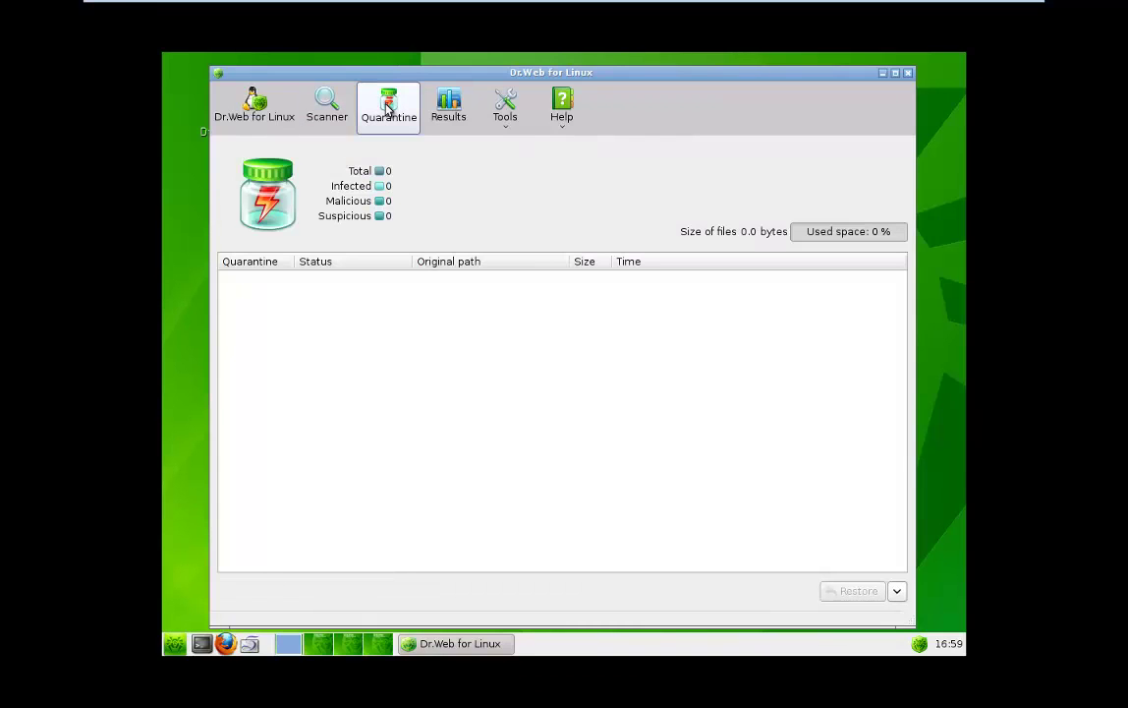
pyautogui.click(452, 114)
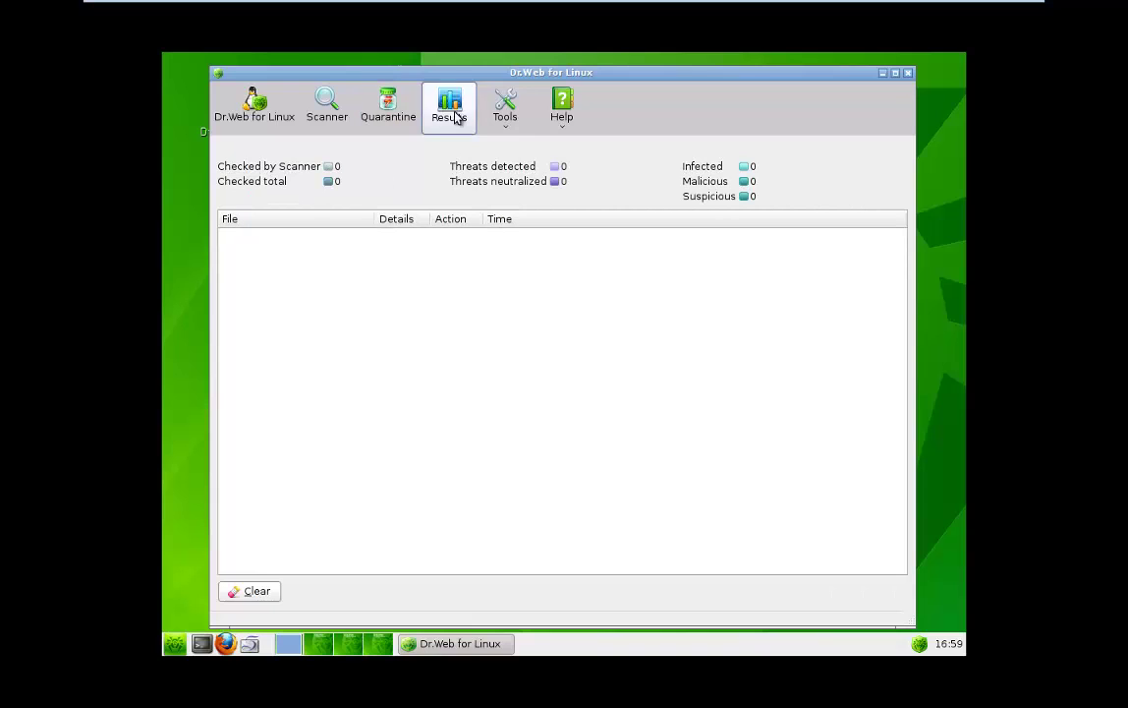
pyautogui.click(531, 107)
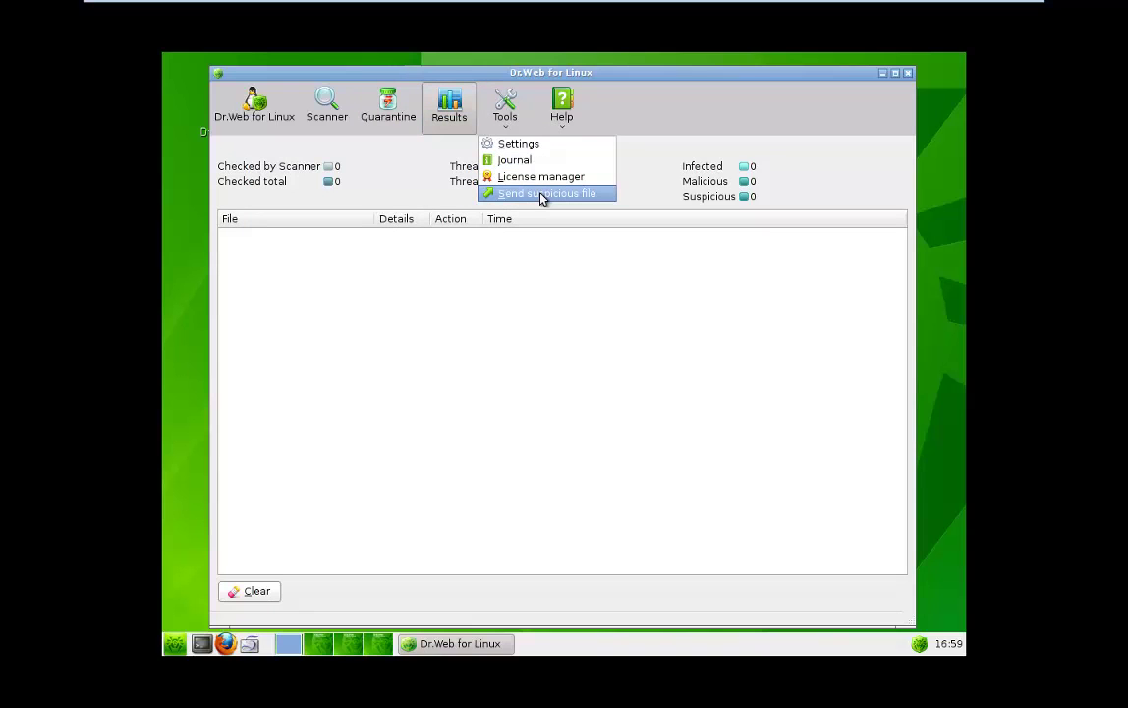
pyautogui.click(560, 110)
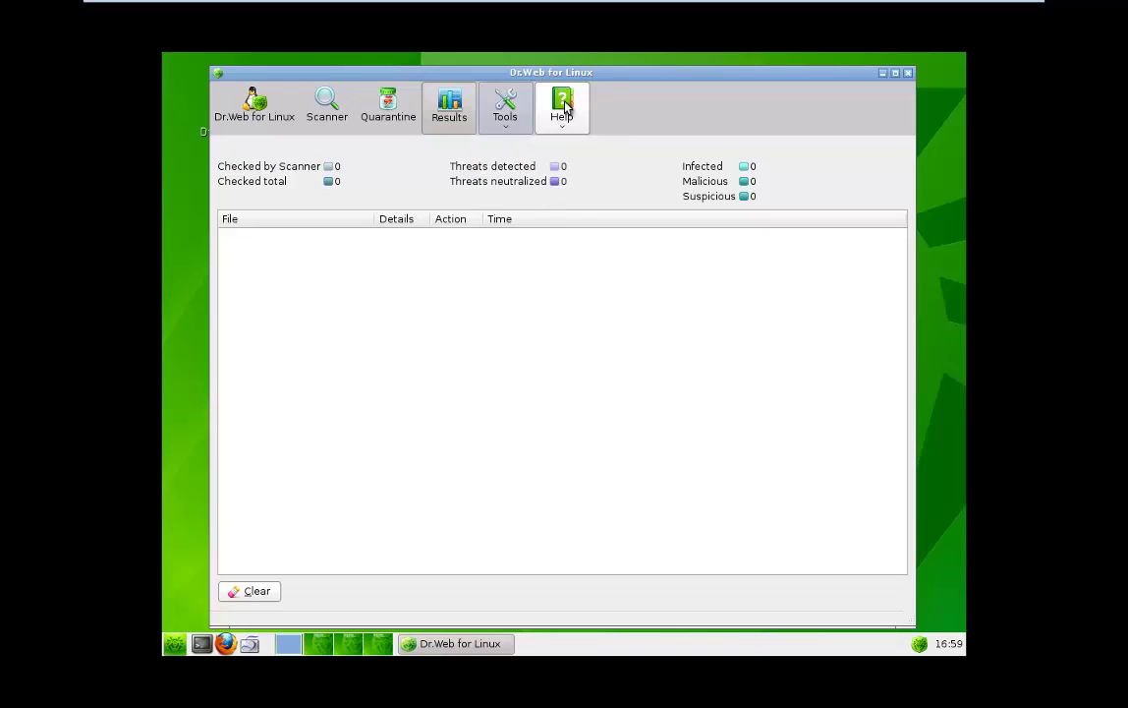
pyautogui.click(563, 118)
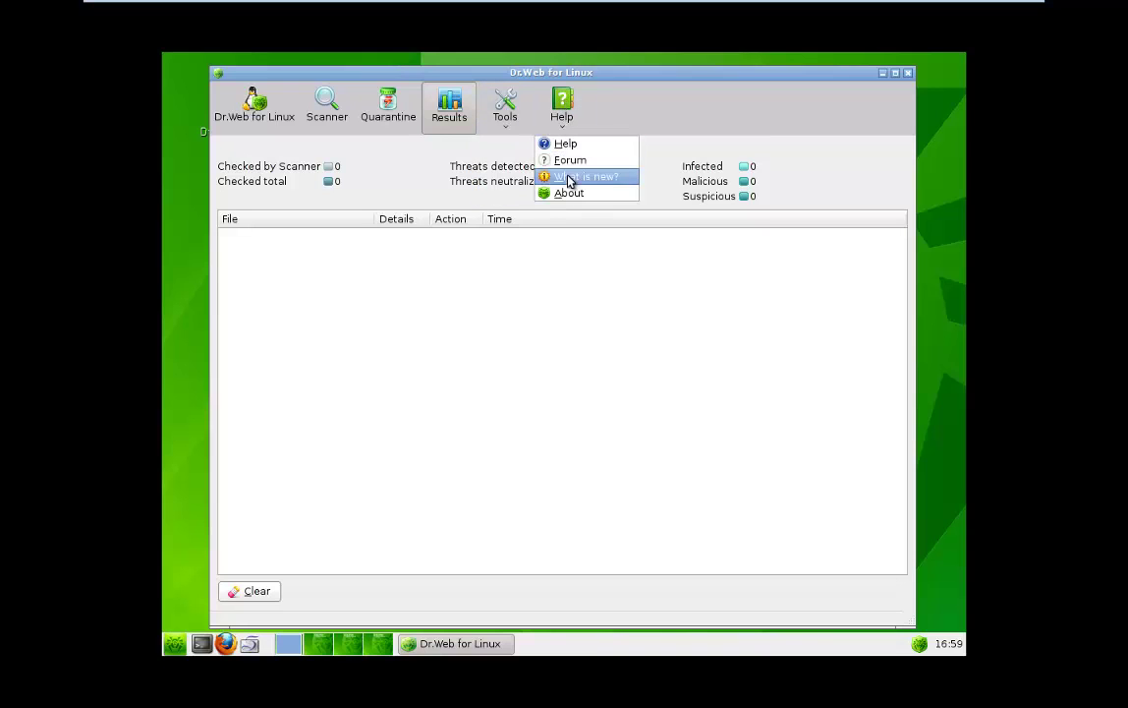
pyautogui.click(567, 118)
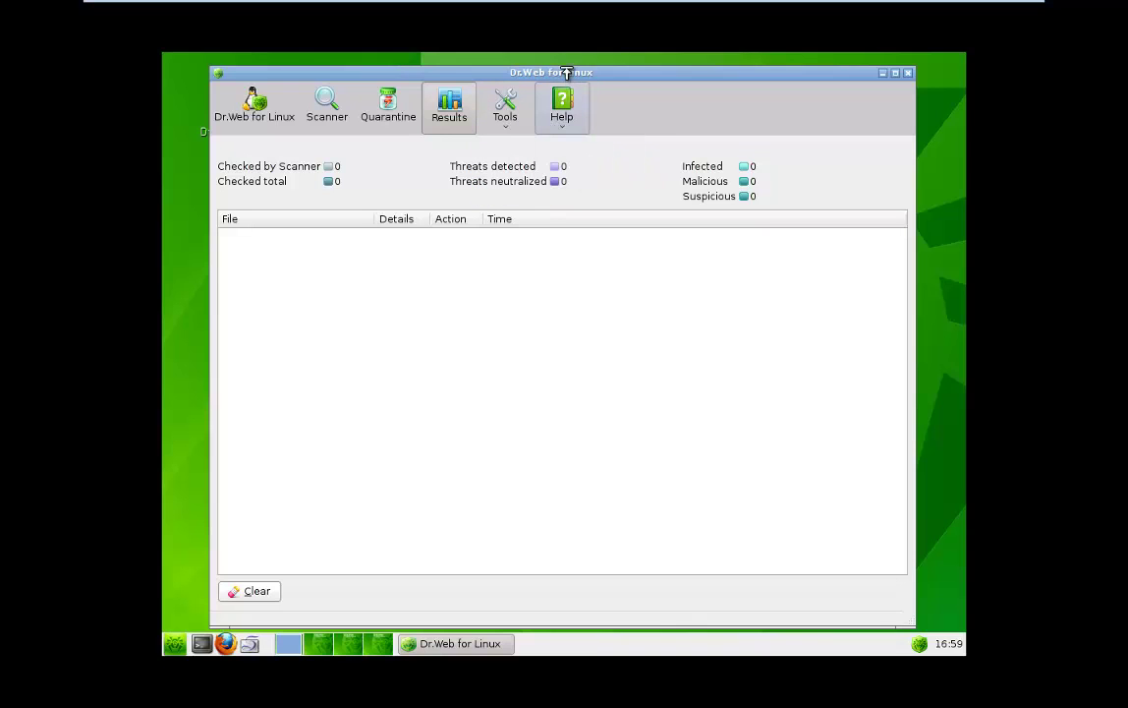
pyautogui.click(259, 106)
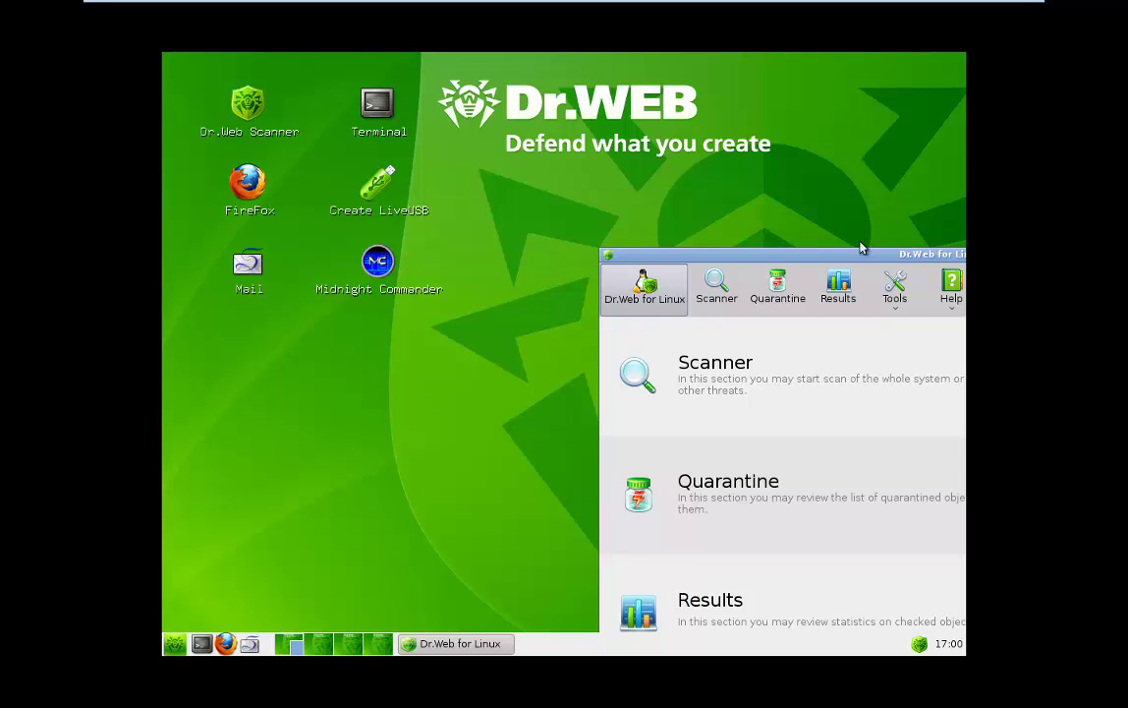
# Bring the Dr.Web window fully onscreen and begin a full scan of the boot records and drive C:
pyautogui.moveTo(861, 248); pyautogui.dragTo(488, 91)
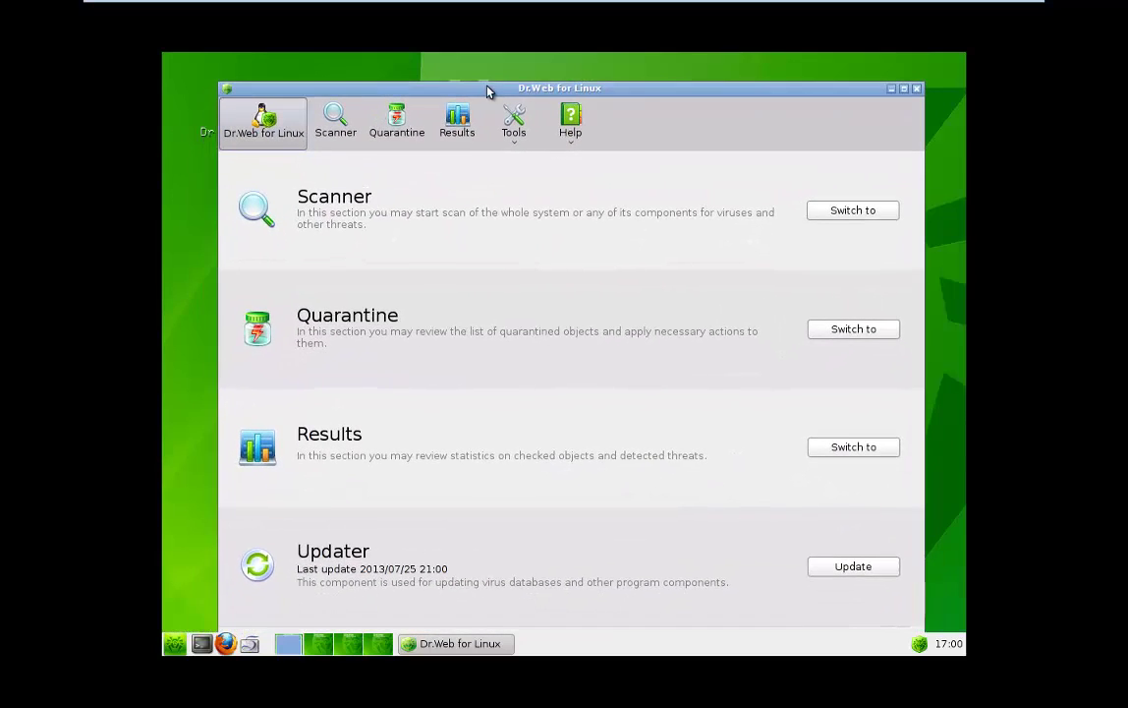
pyautogui.click(855, 213)
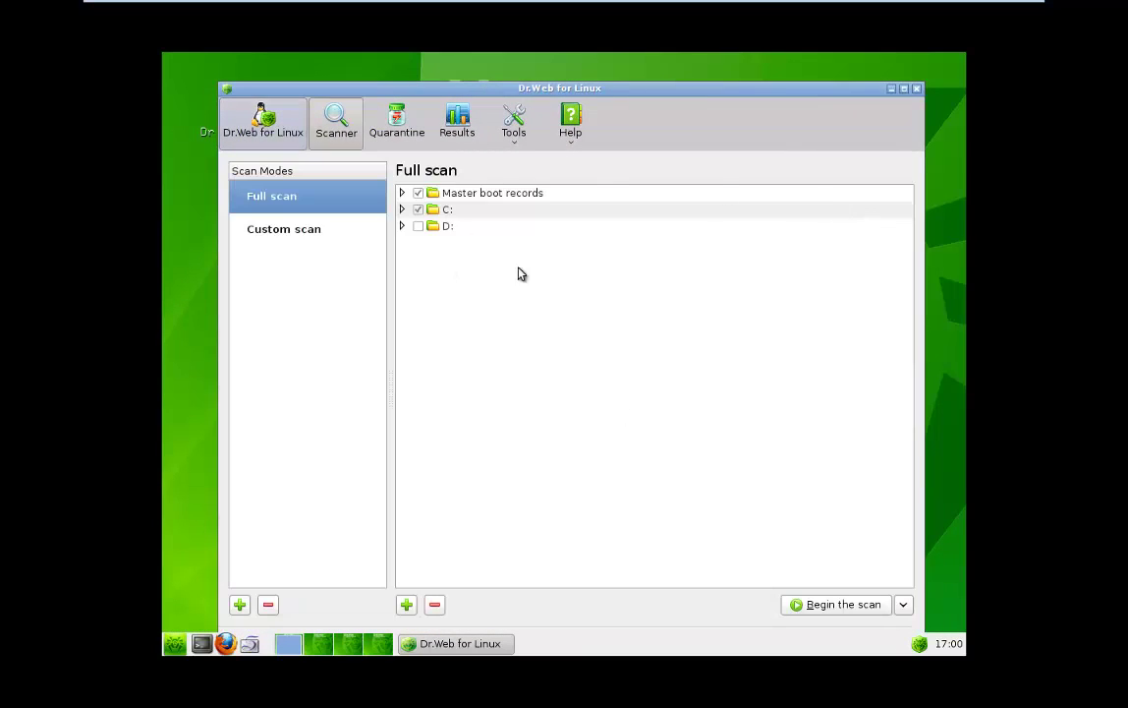
pyautogui.click(832, 606)
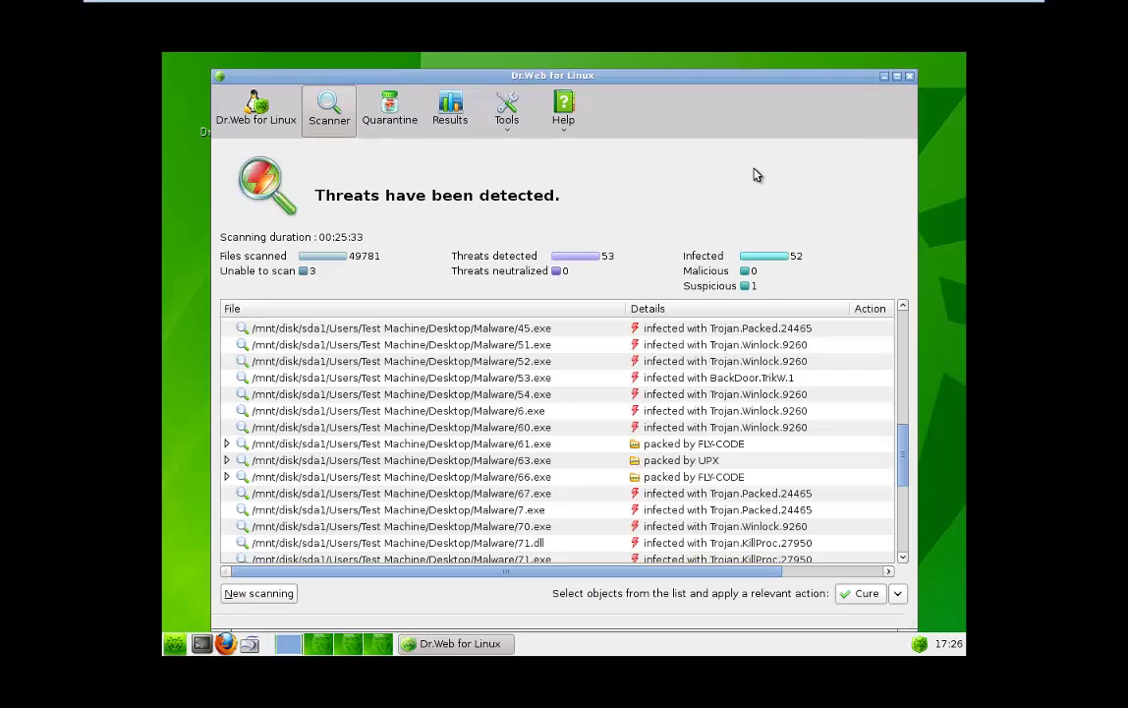
# Cure the detected threats, then page through and close the notification popup
pyautogui.click(853, 597)
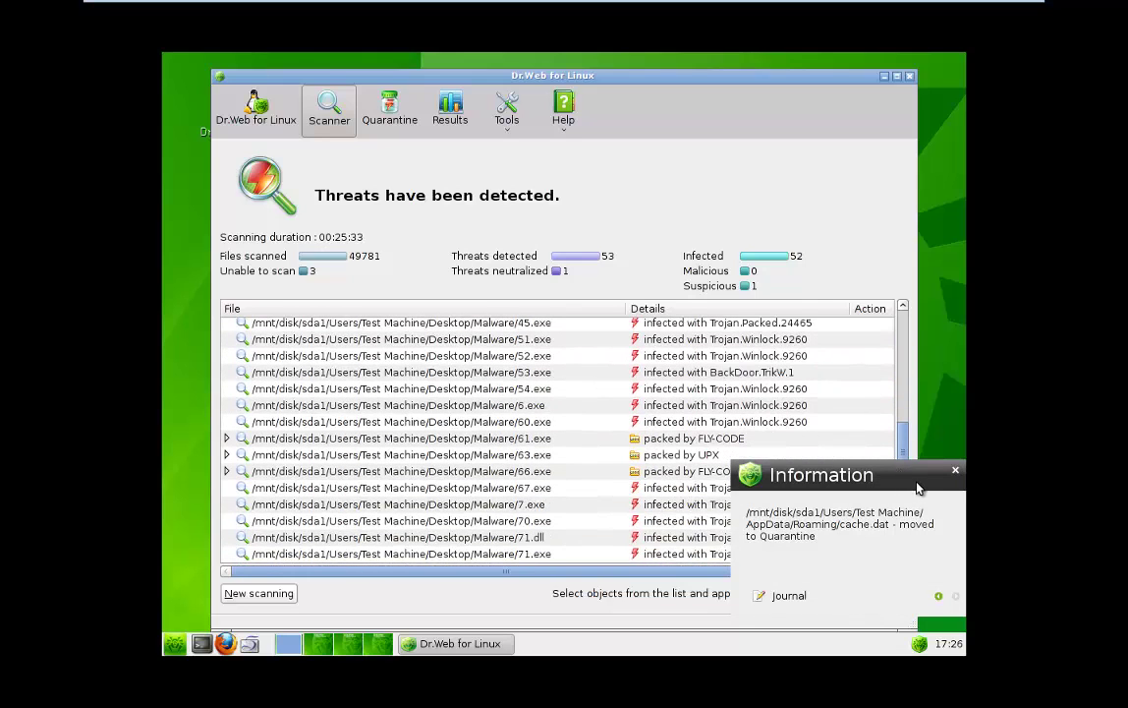
pyautogui.click(939, 596)
pyautogui.click(940, 596)
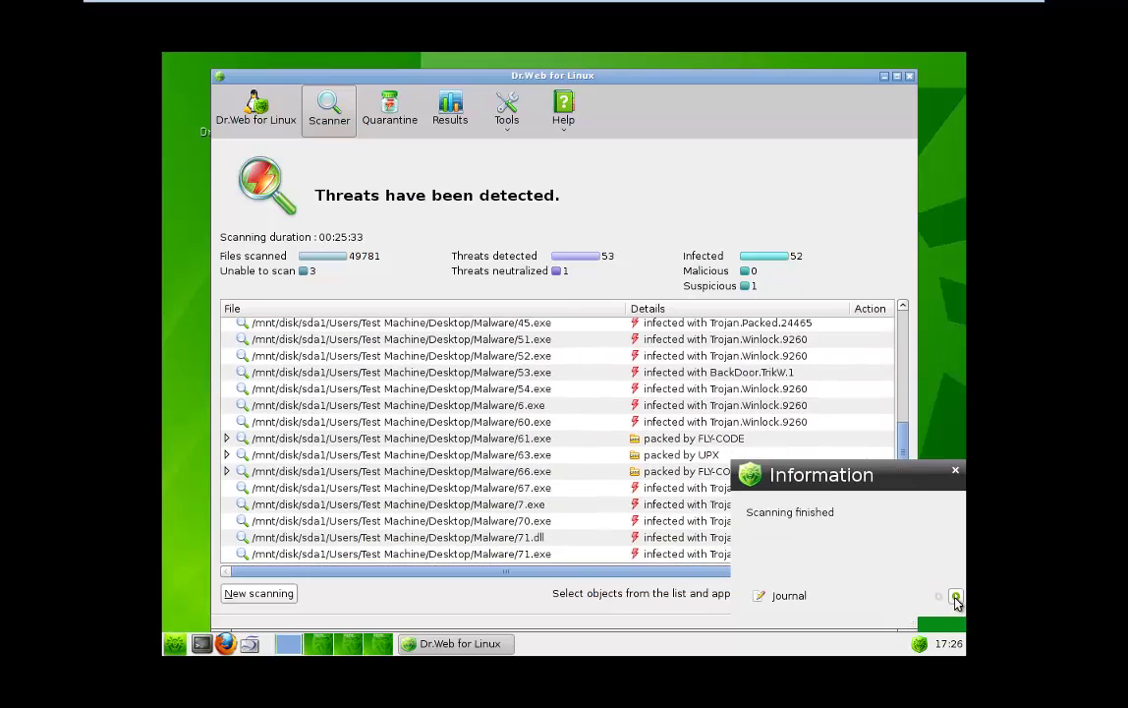
pyautogui.click(957, 597)
pyautogui.click(960, 475)
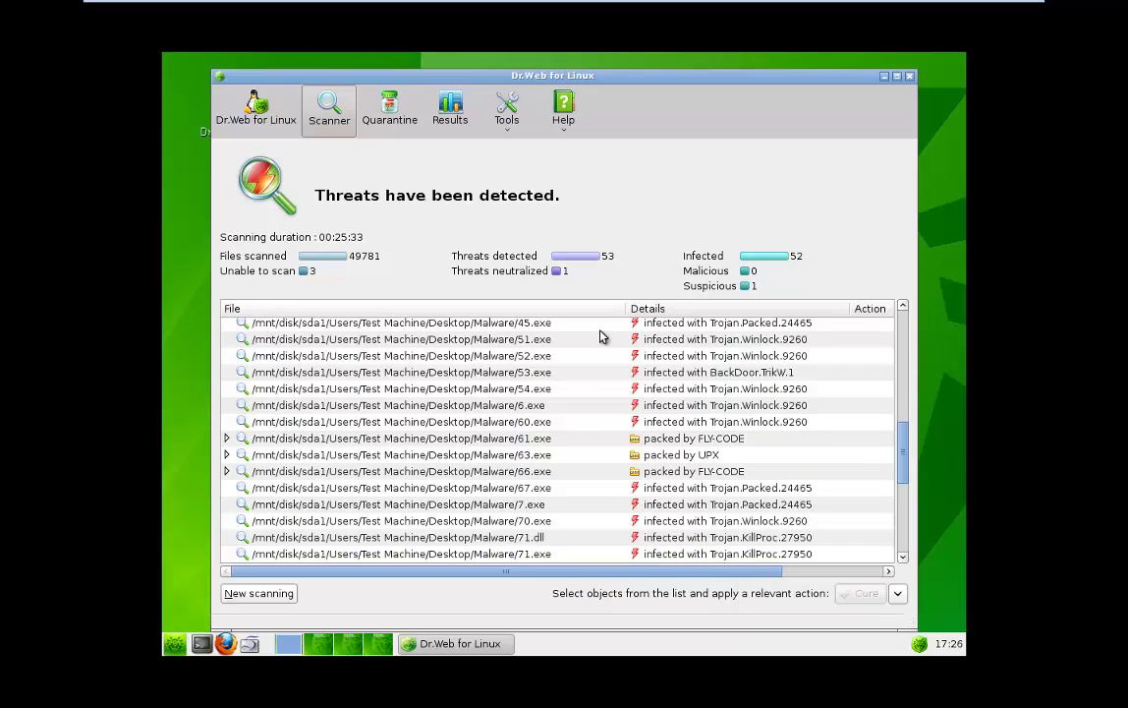
# Inspect the results list: view Auuywix.exe's actions and select the Malware/27.exe entry
pyautogui.scroll(3, 768, 369)
pyautogui.scroll(6, 393, 442)
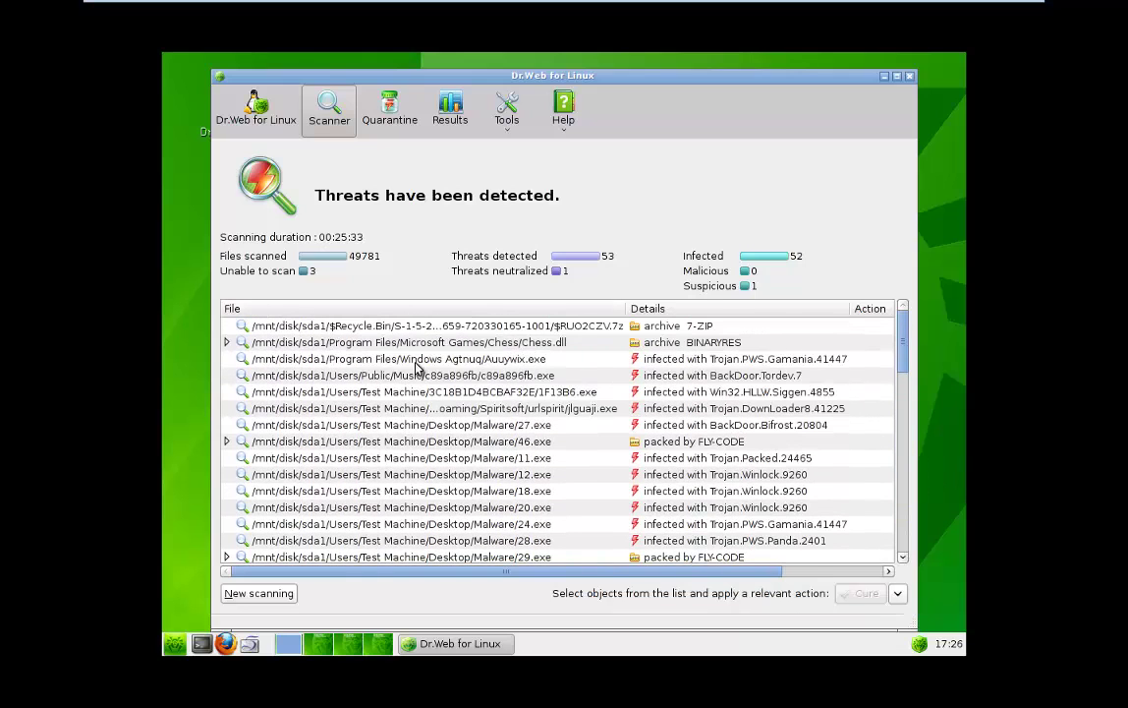
pyautogui.click(413, 358)
pyautogui.rightClick(420, 362)
pyautogui.click(721, 390)
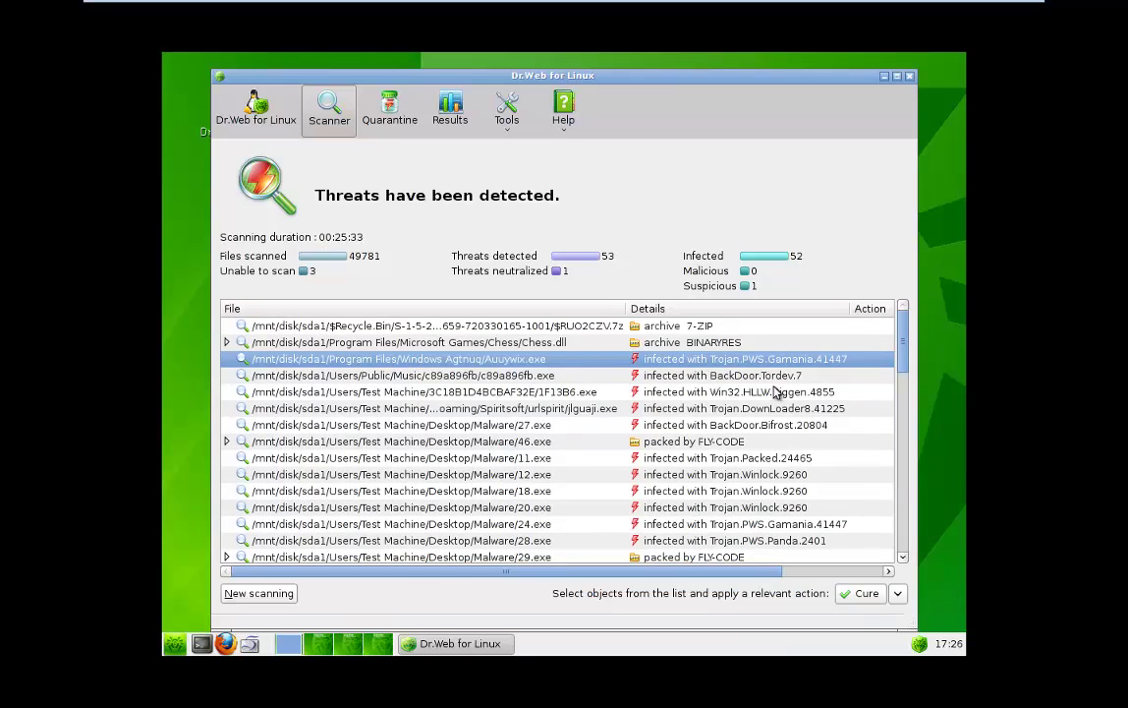
pyautogui.moveTo(880, 533); pyautogui.dragTo(819, 484)
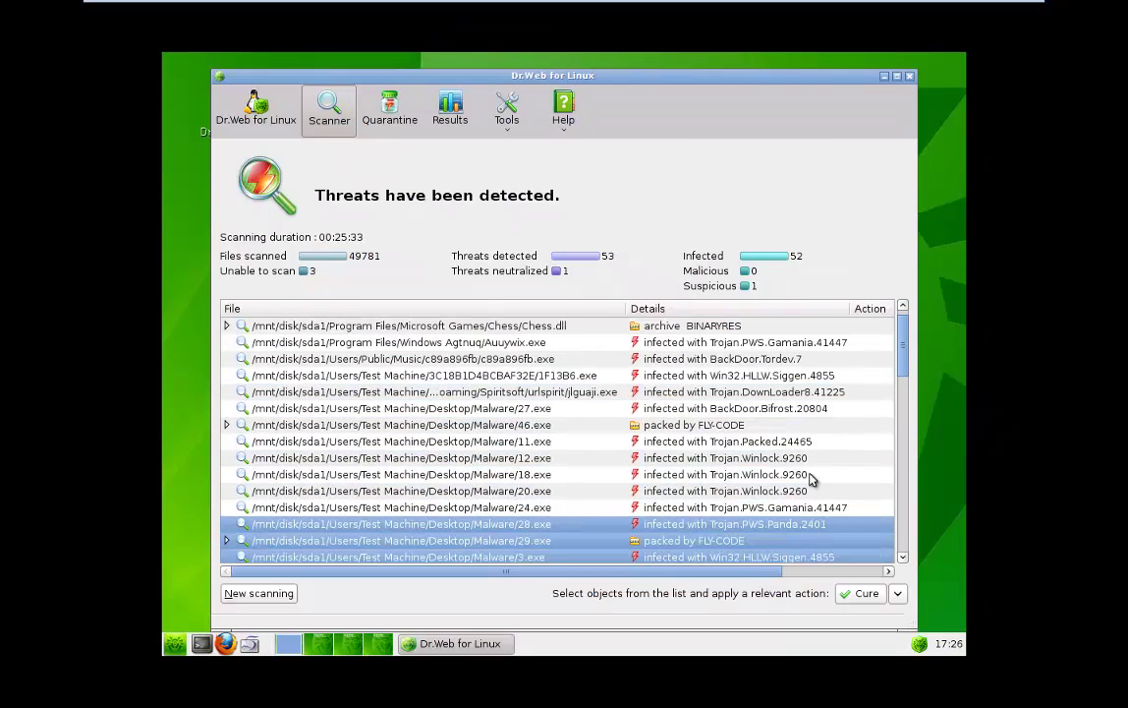
pyautogui.click(648, 413)
pyautogui.scroll(1, 567, 350)
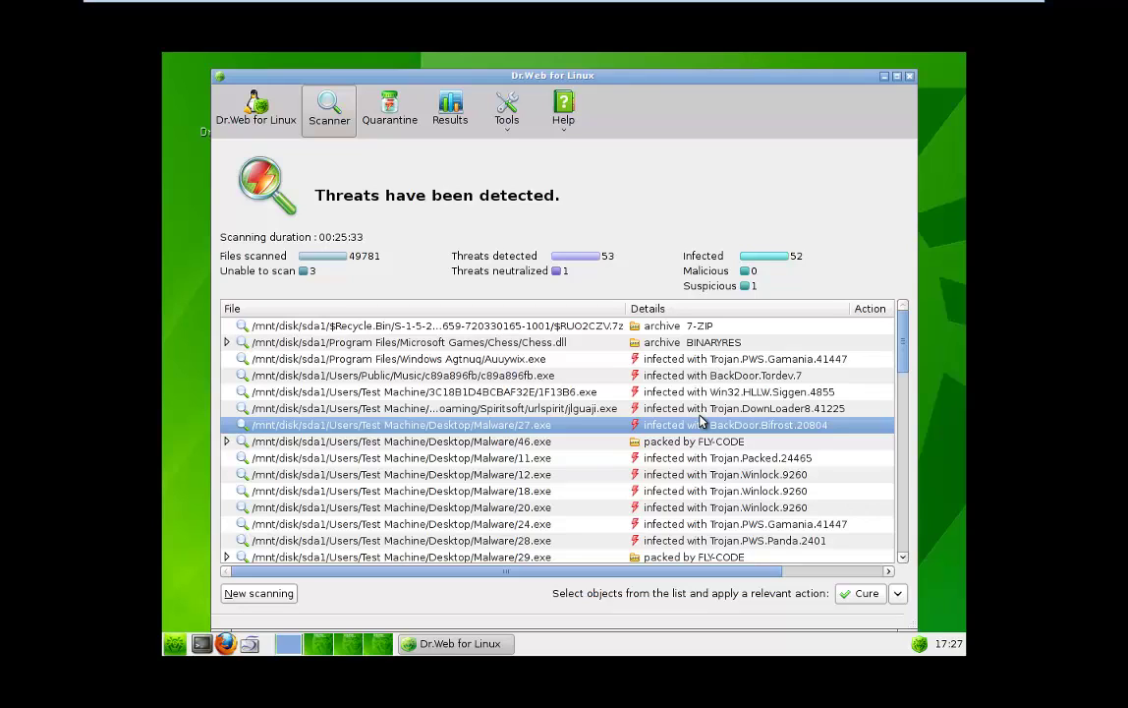
pyautogui.click(523, 365)
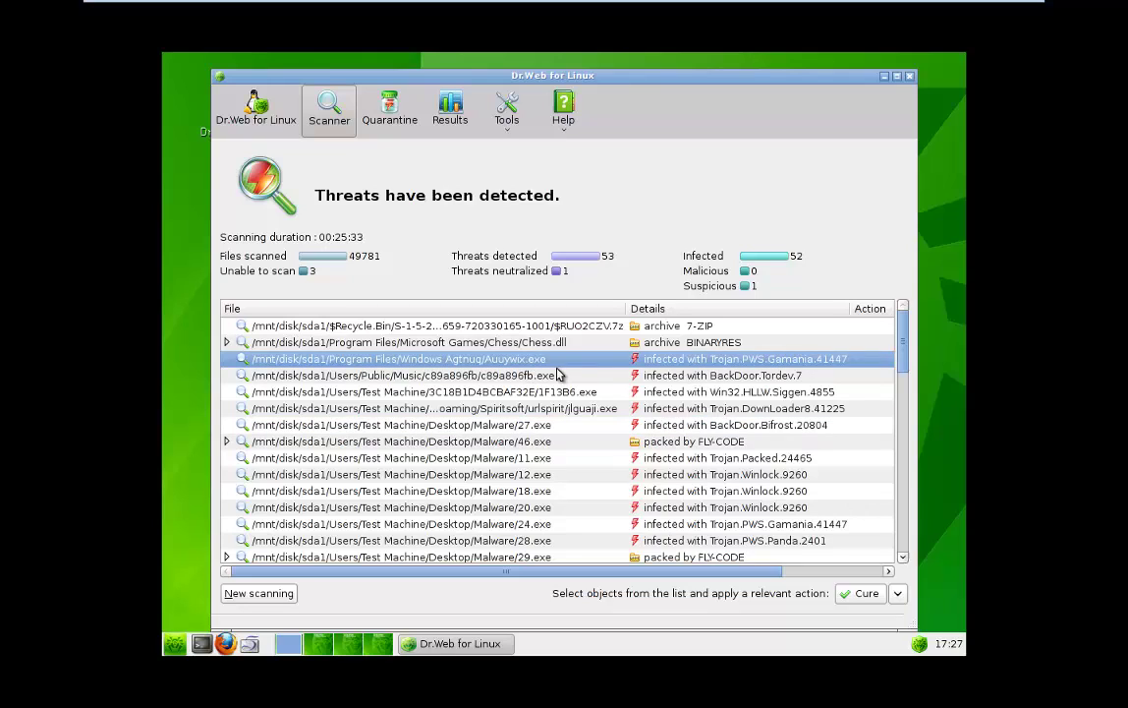
pyautogui.click(706, 378)
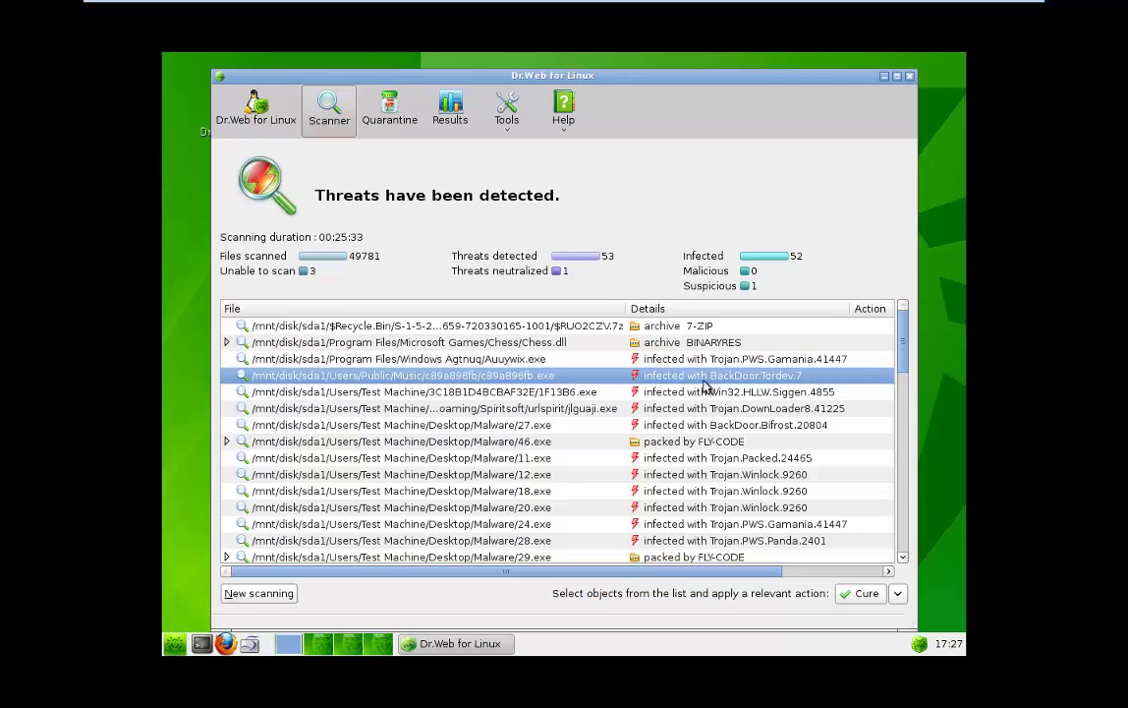
pyautogui.click(694, 394)
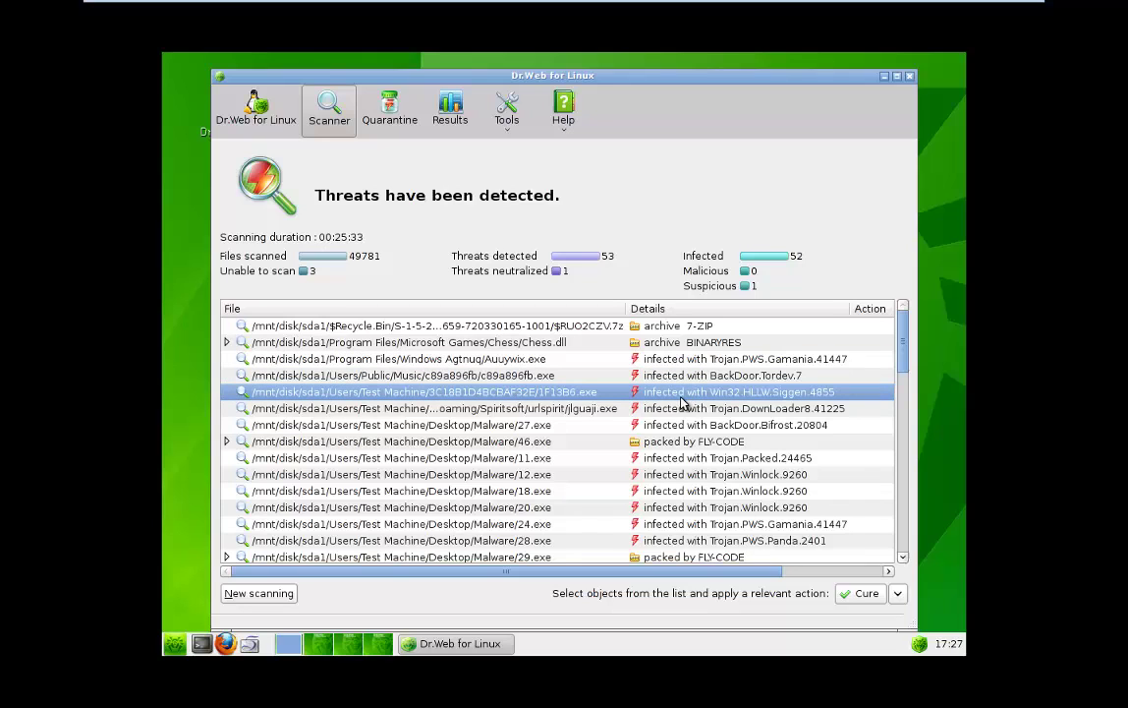
pyautogui.click(705, 415)
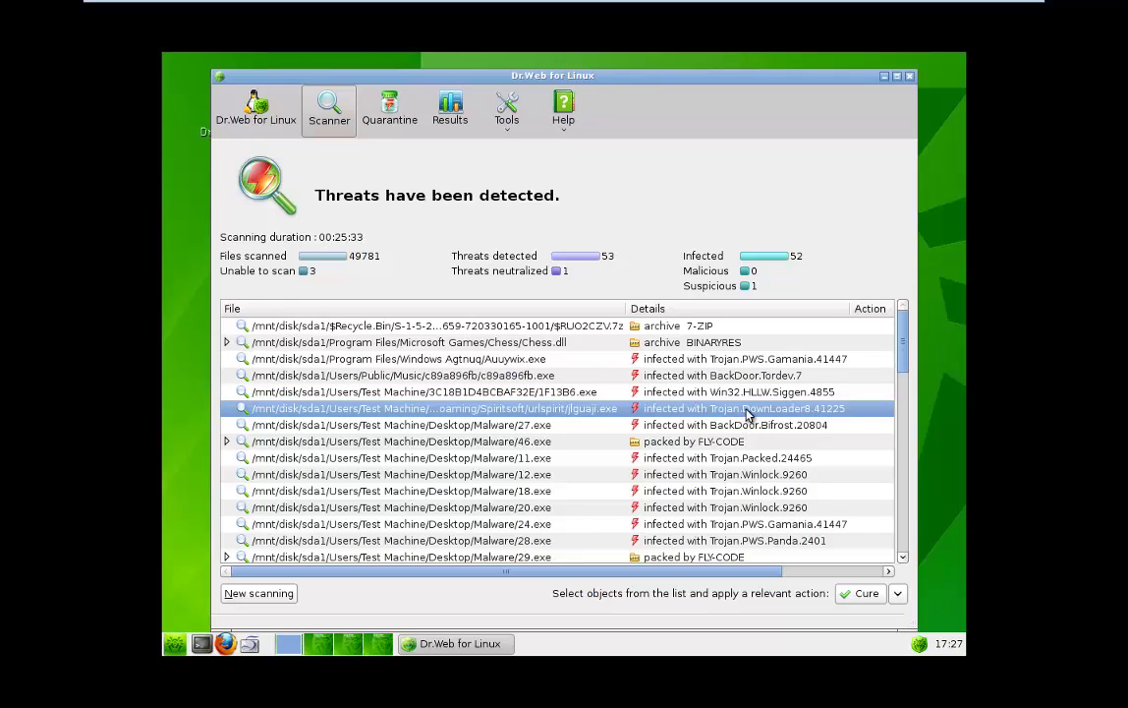
pyautogui.scroll(-15, 737, 413)
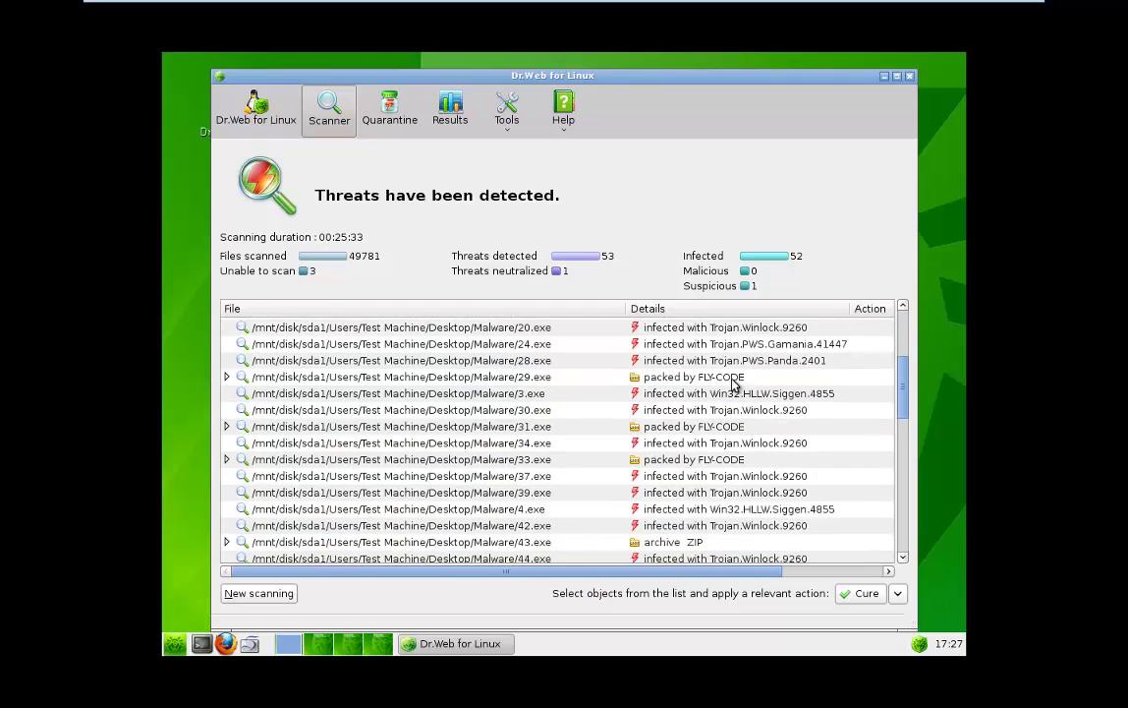
pyautogui.scroll(-3, 561, 389)
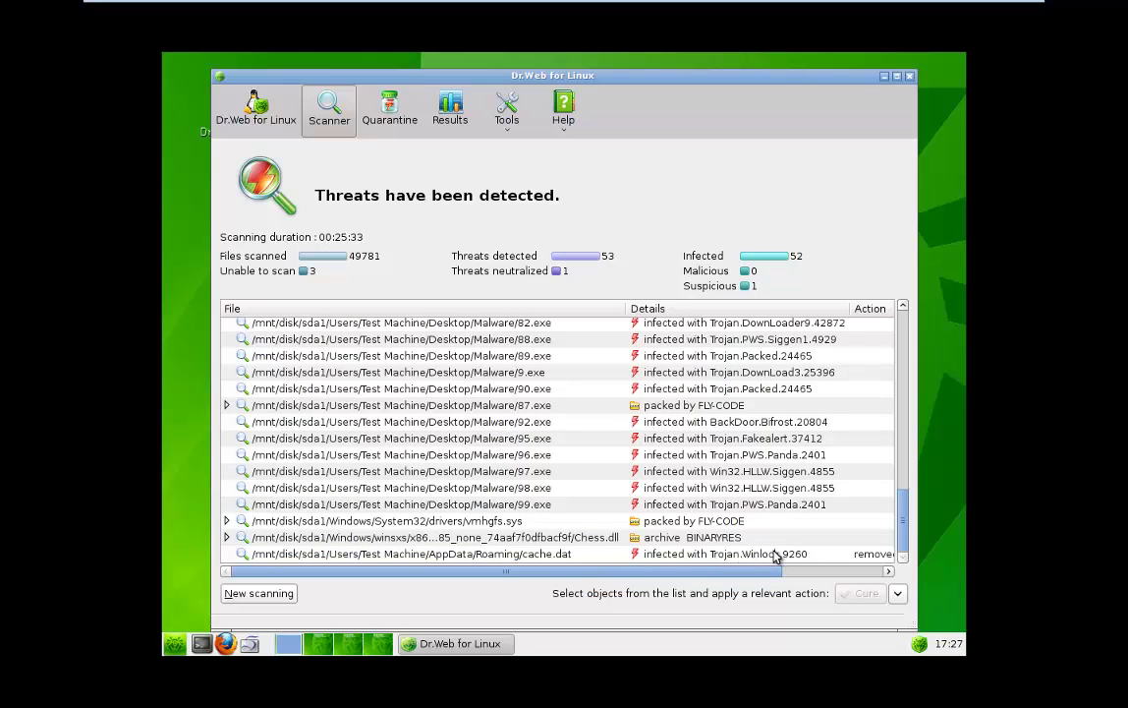
pyautogui.moveTo(678, 572)
pyautogui.mouseDown()
pyautogui.moveTo(780, 572)
pyautogui.moveTo(681, 568)
pyautogui.mouseUp()
pyautogui.moveTo(733, 572); pyautogui.dragTo(835, 571)
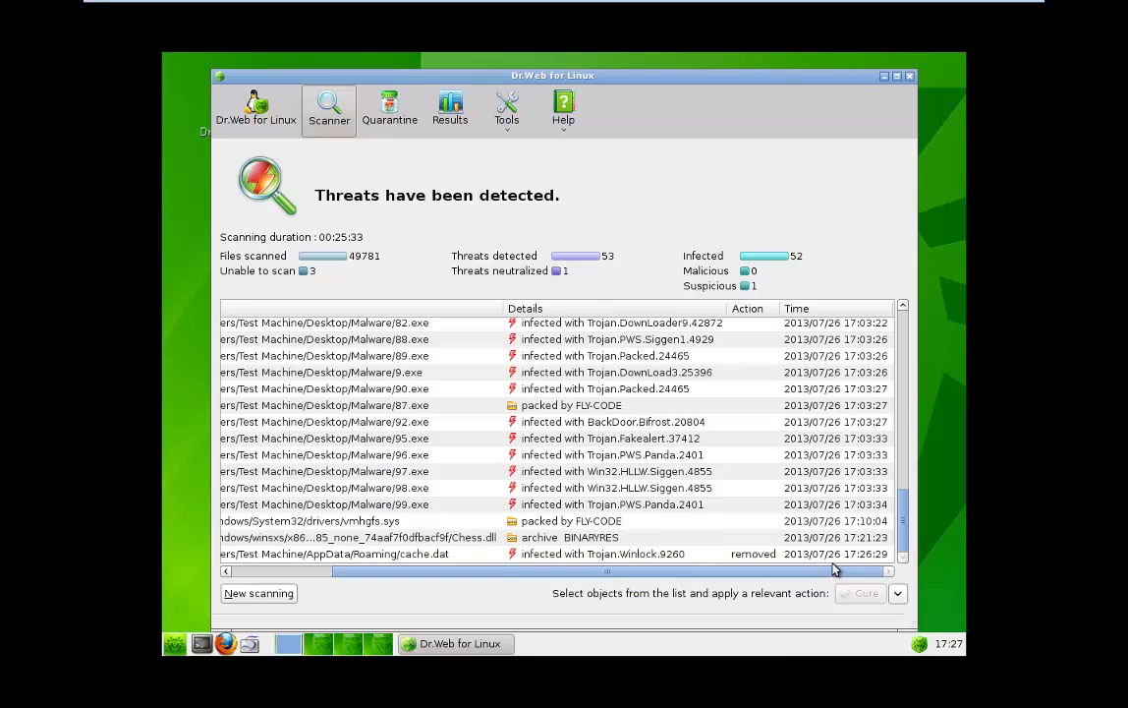
pyautogui.hscroll(-5, 531, 536)
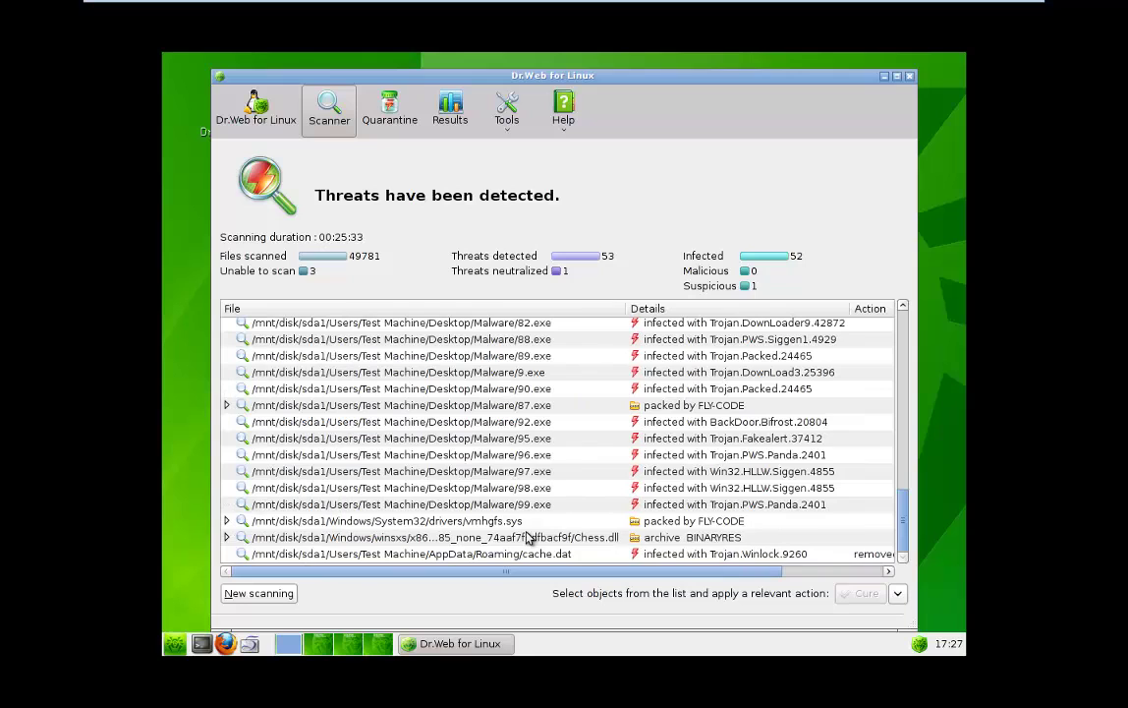
pyautogui.scroll(3, 518, 492)
pyautogui.scroll(6, 520, 444)
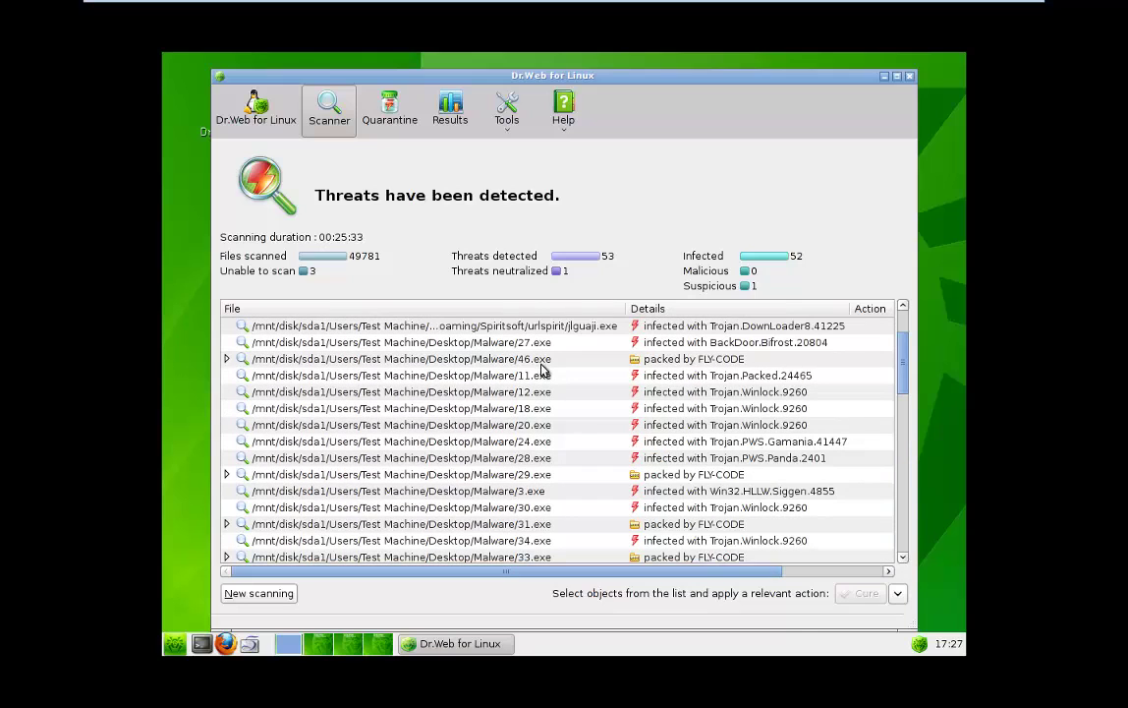
pyautogui.click(448, 342)
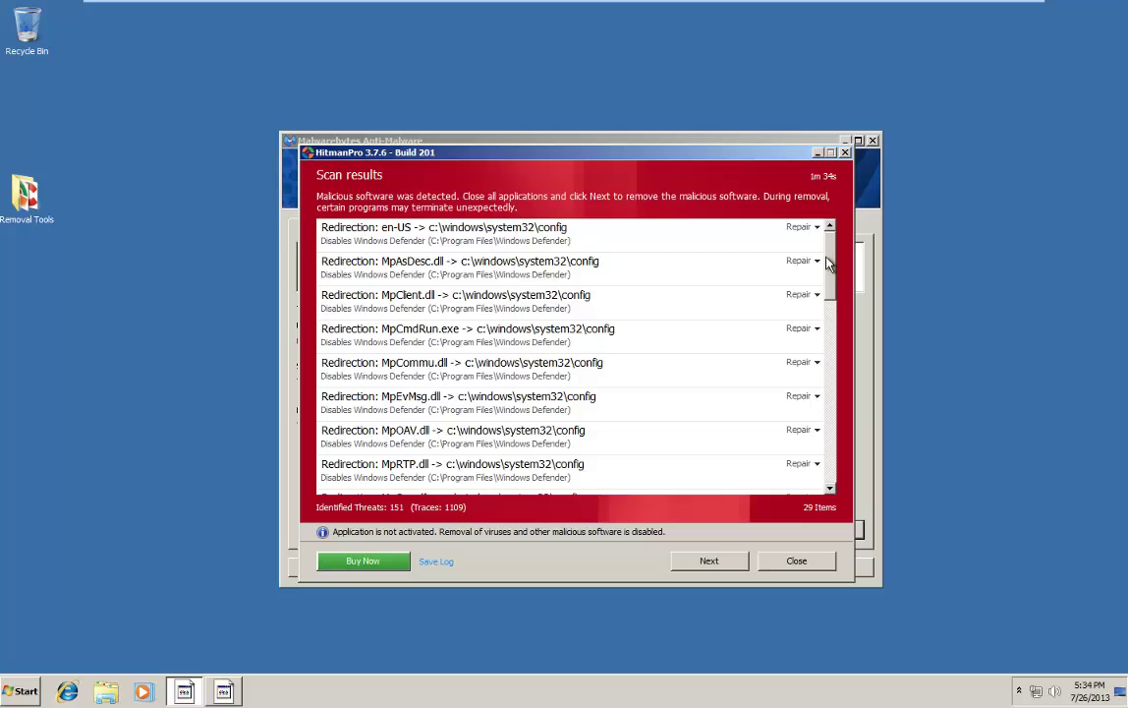
# Scroll HitmanPro's results and show update.exe's detections Trojan.Win32.Agent!IK and Trojan.Win32.Agent.zyki
pyautogui.moveTo(186, 692)
pyautogui.scroll(-1, 832, 259)
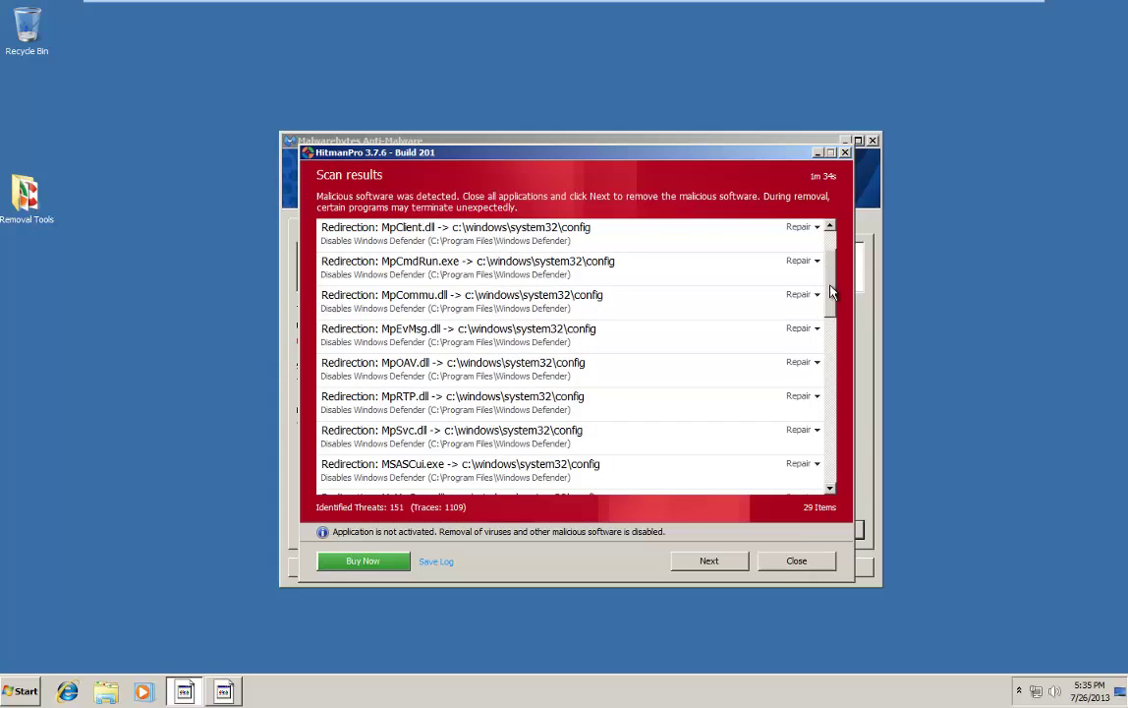
pyautogui.moveTo(831, 294); pyautogui.dragTo(825, 344)
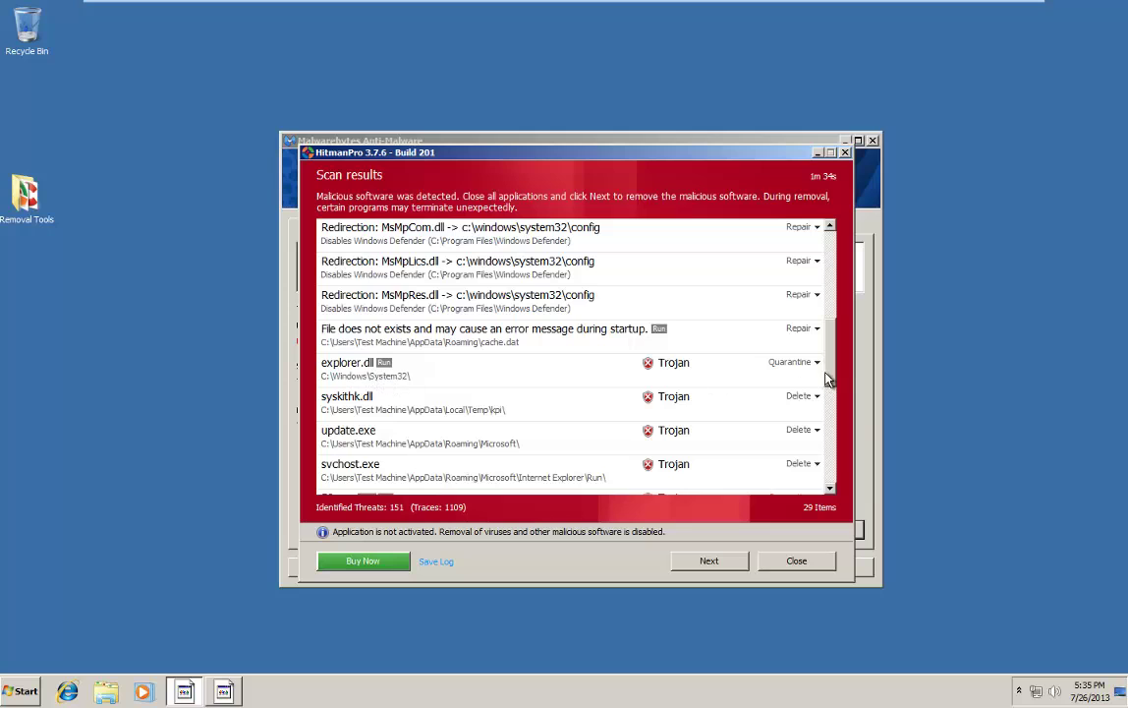
pyautogui.scroll(-3, 834, 366)
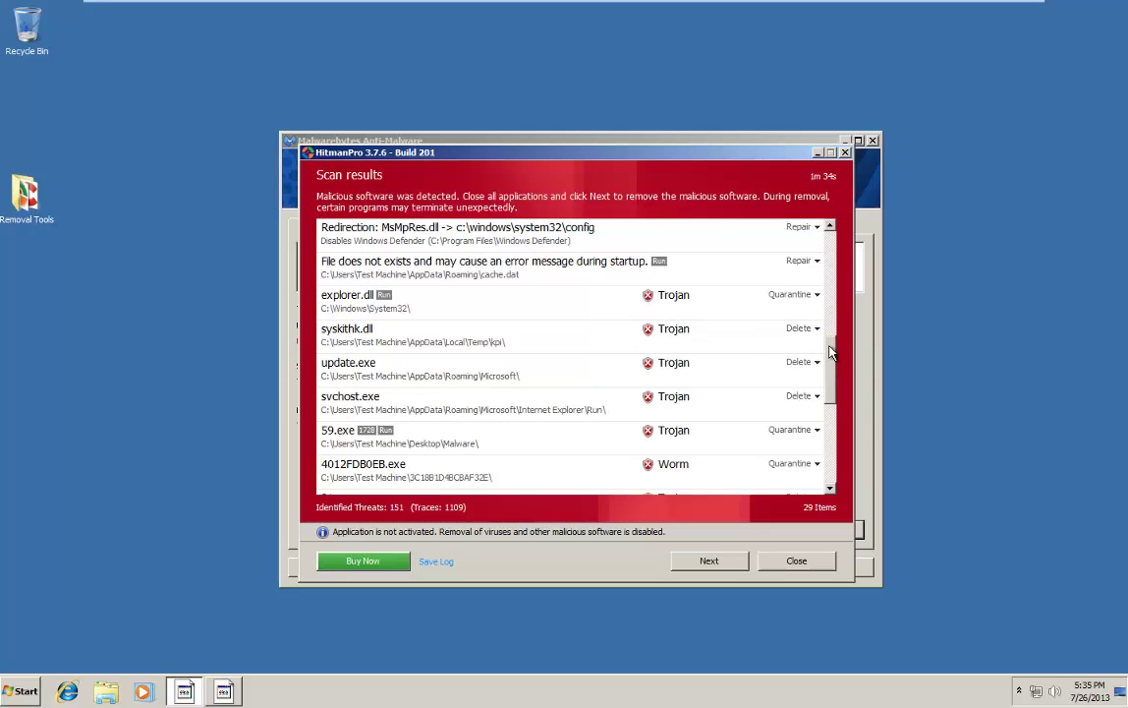
pyautogui.scroll(-1, 834, 374)
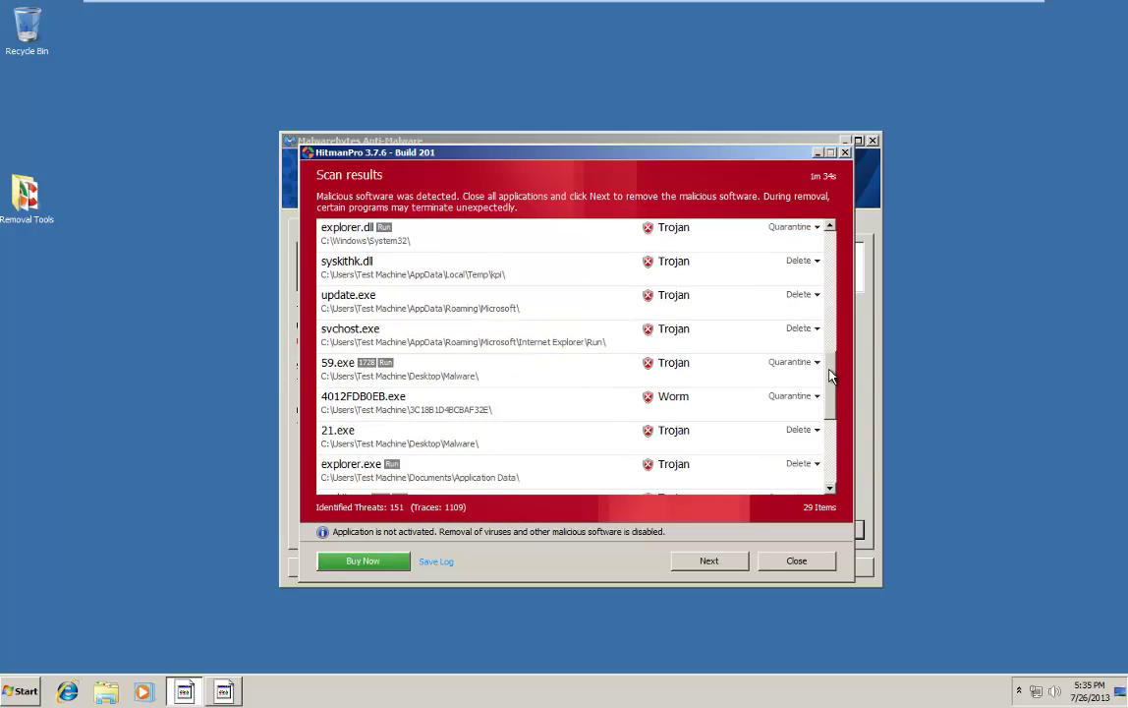
pyautogui.click(475, 312)
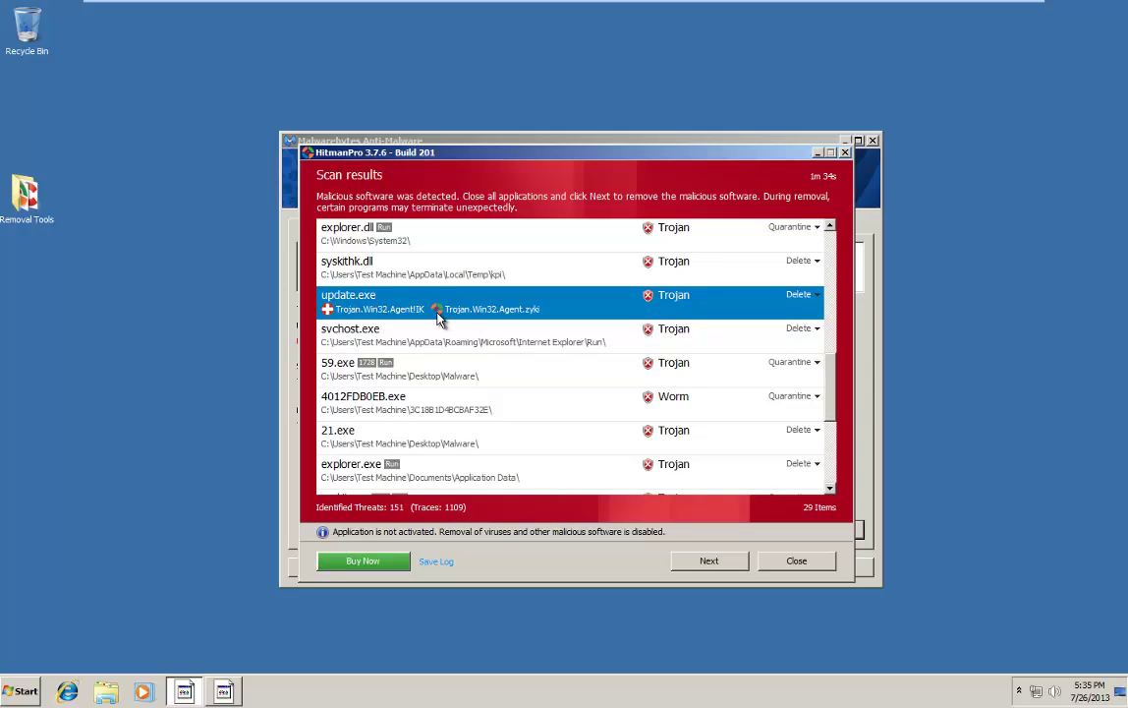
# Compare the detection names shown for update.exe and svchost.exe
pyautogui.click(512, 342)
pyautogui.click(476, 308)
pyautogui.click(432, 341)
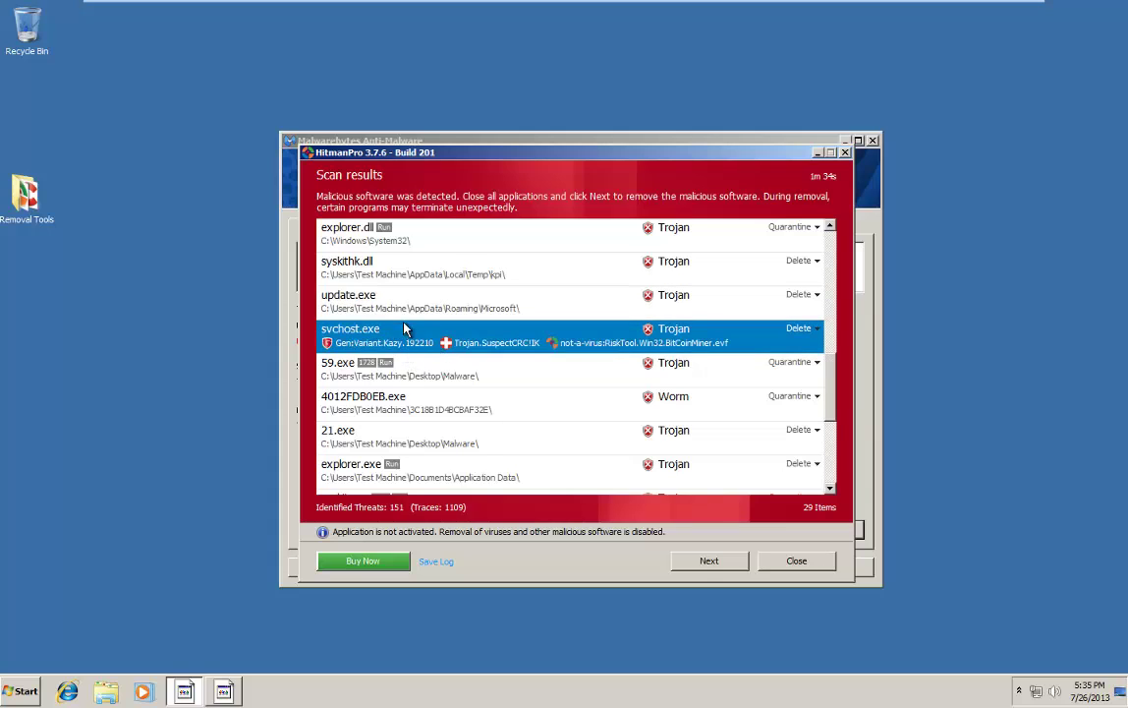
pyautogui.click(408, 305)
pyautogui.click(433, 346)
pyautogui.scroll(-1, 429, 335)
pyautogui.scroll(1, 429, 305)
# View detections for 4012FDB0EB.exe, both explorer.exe entries and ~dwnld.exe, then close HitmanPro
pyautogui.click(507, 413)
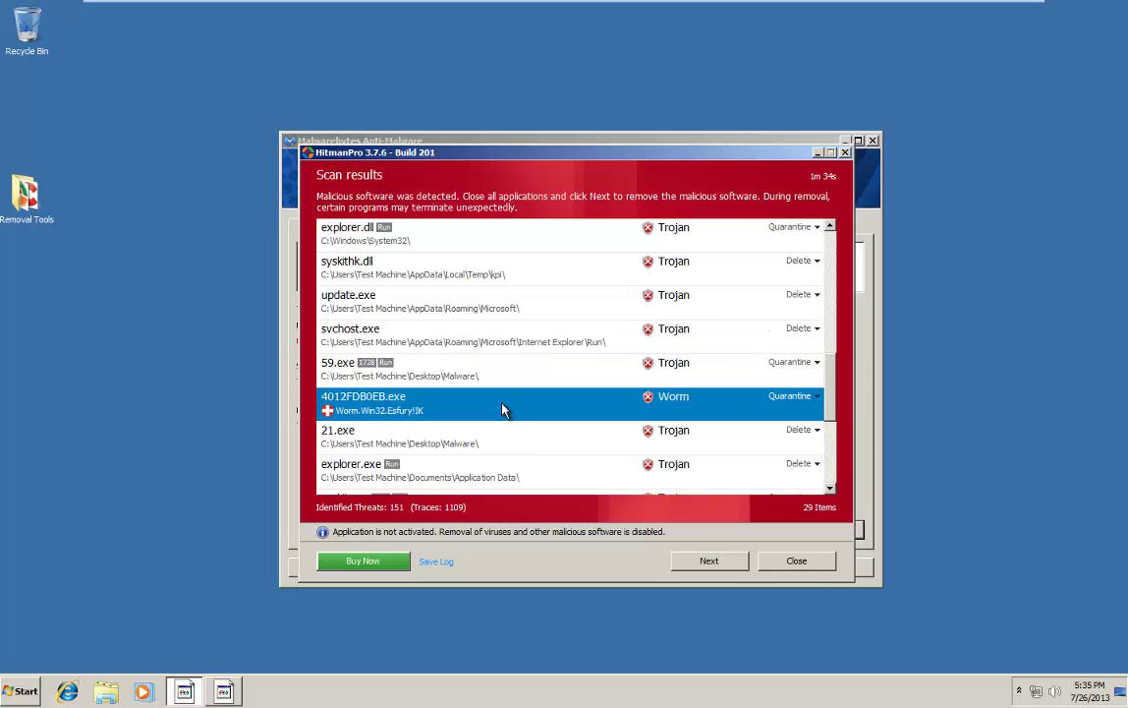
pyautogui.scroll(-3, 494, 407)
pyautogui.scroll(-2, 479, 399)
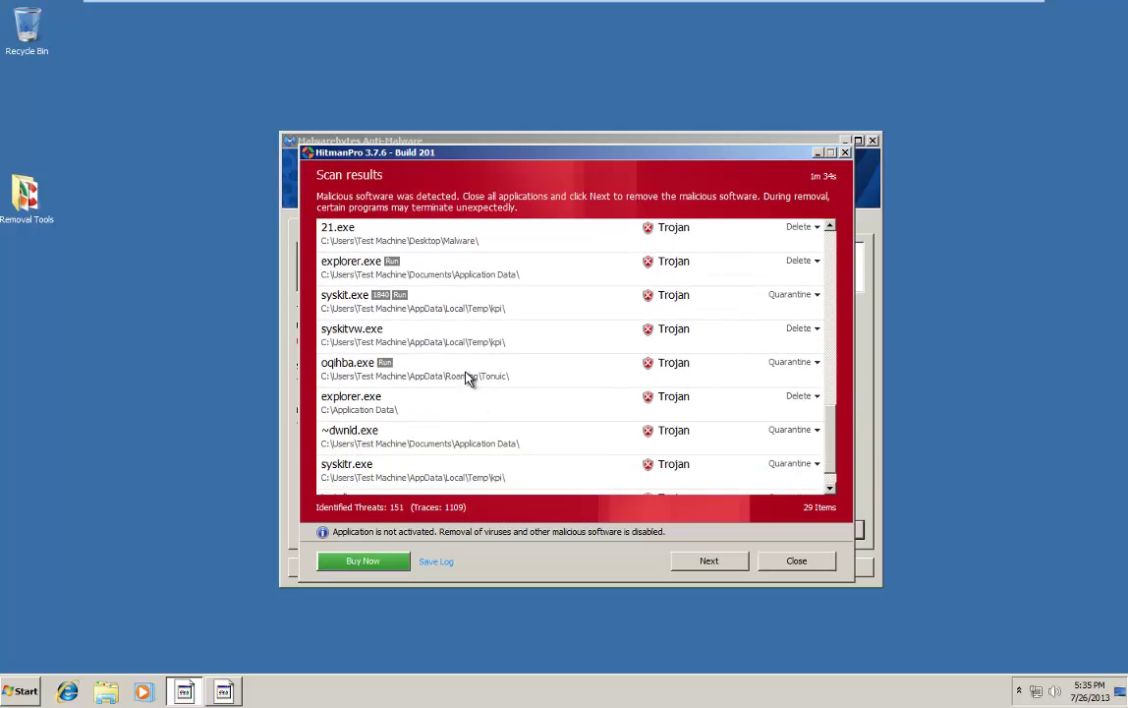
pyautogui.click(476, 278)
pyautogui.scroll(-1, 413, 405)
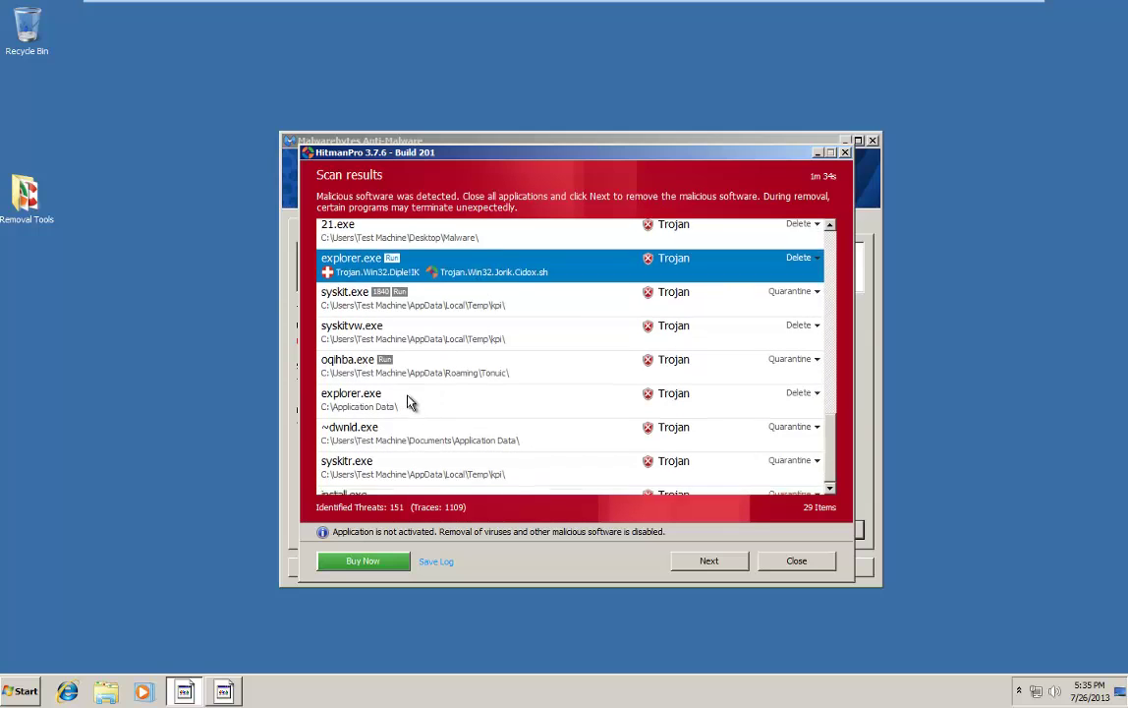
pyautogui.click(375, 383)
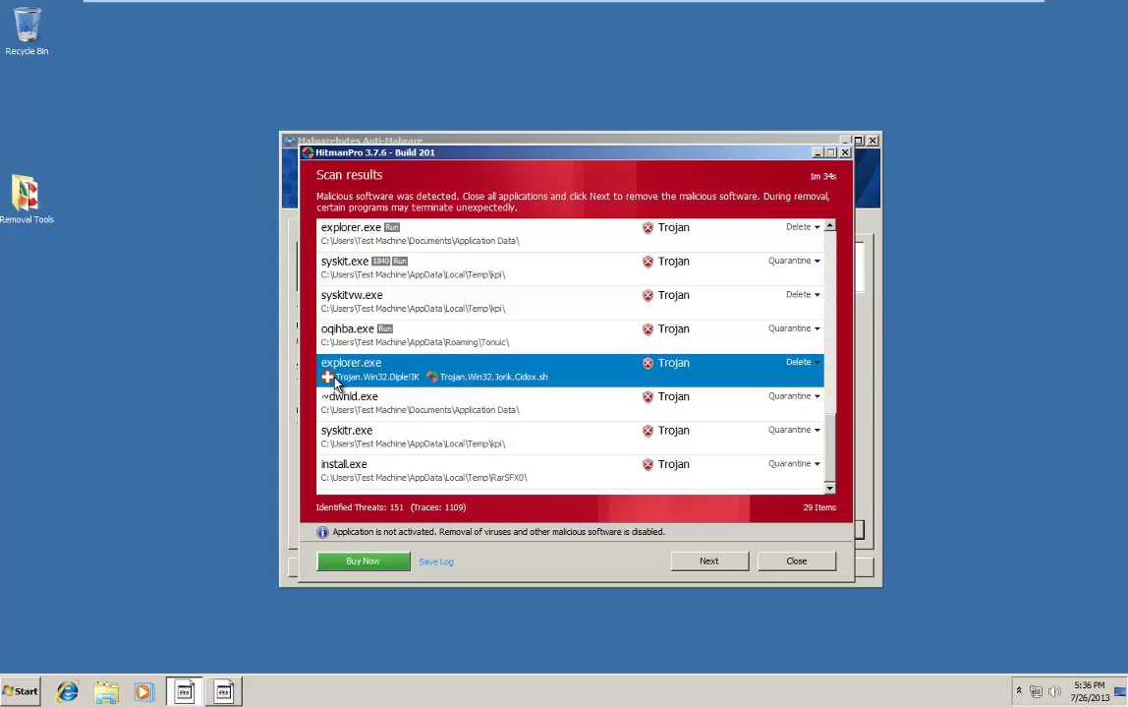
pyautogui.click(383, 418)
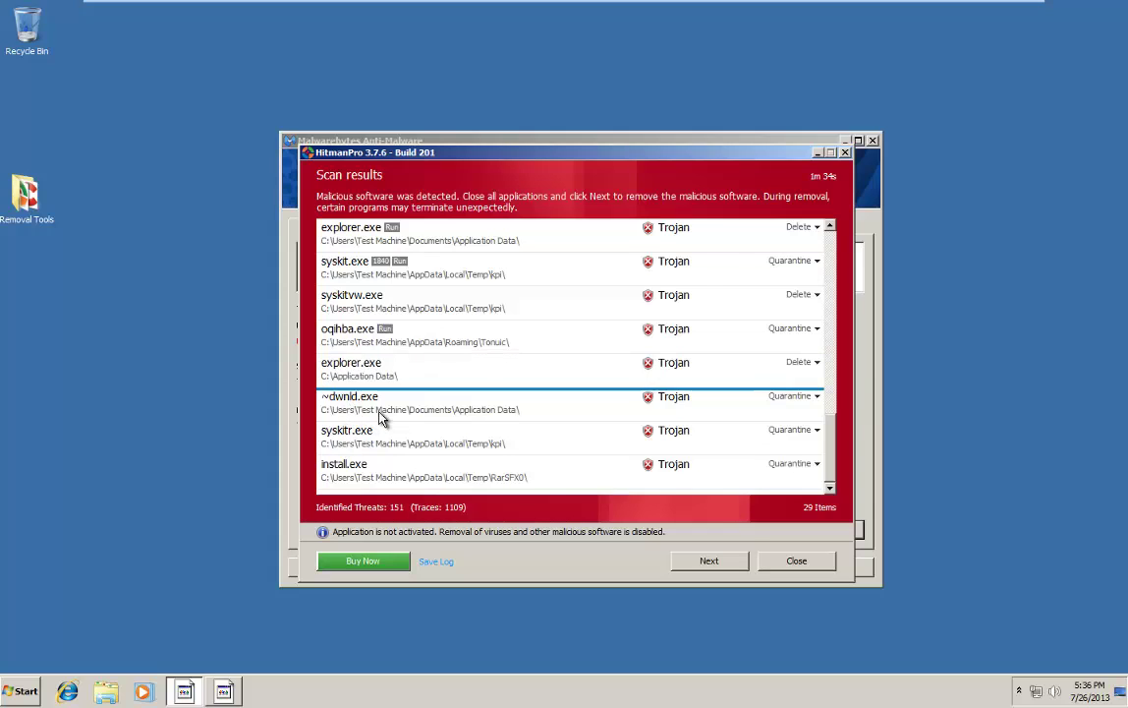
pyautogui.click(844, 154)
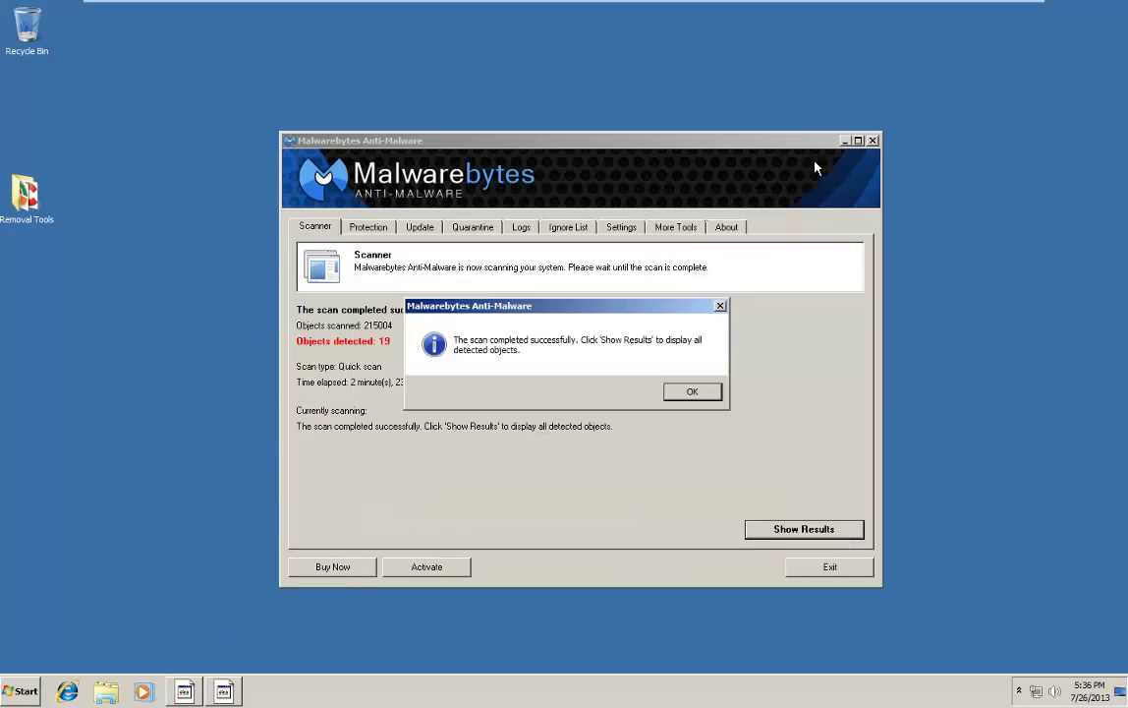
# Show the Malwarebytes threat list and widen the Vendor and Item columns
pyautogui.click(692, 393)
pyautogui.click(775, 531)
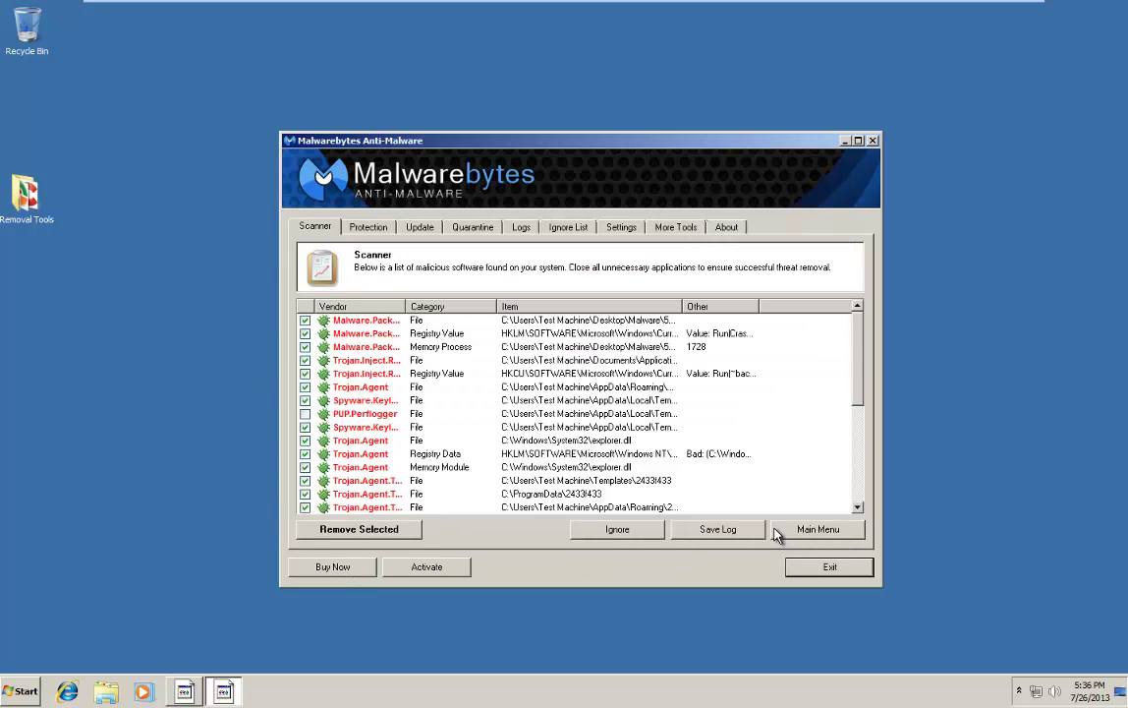
pyautogui.moveTo(405, 306); pyautogui.dragTo(486, 305)
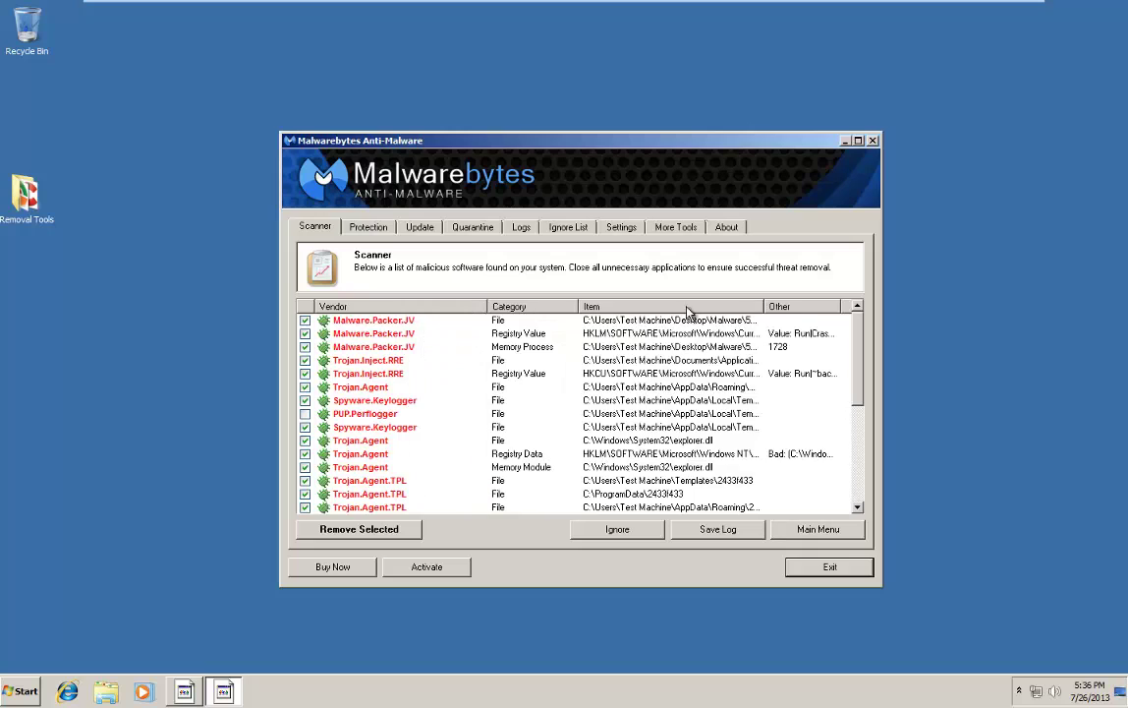
pyautogui.doubleClick(763, 306)
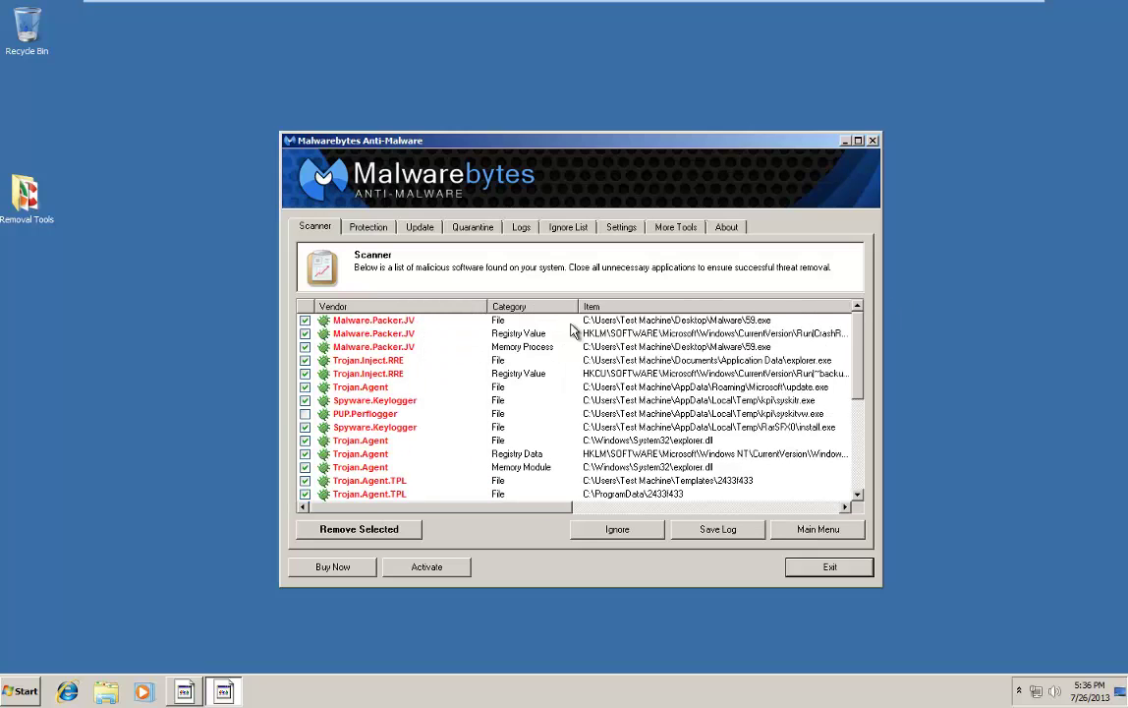
# Review entries including Malware.Packer.JV, Spyware.Keylogger, PUP.Perflogger and Trojan.Inject.RRE
pyautogui.click(605, 321)
pyautogui.click(602, 348)
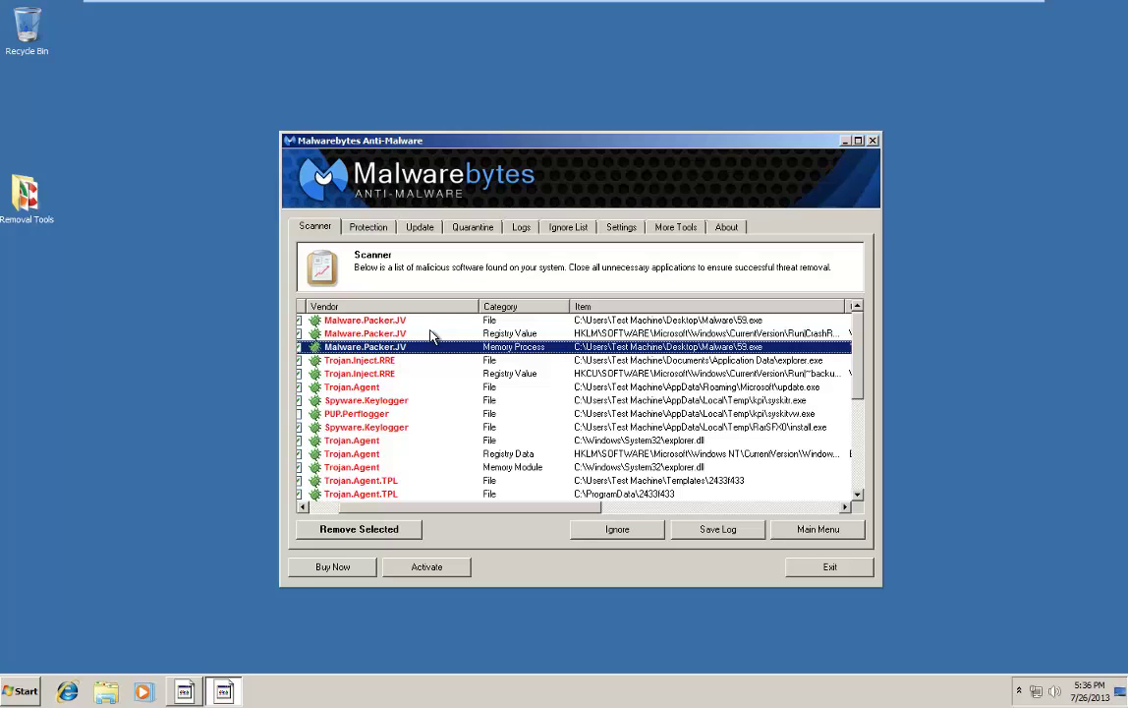
pyautogui.click(368, 335)
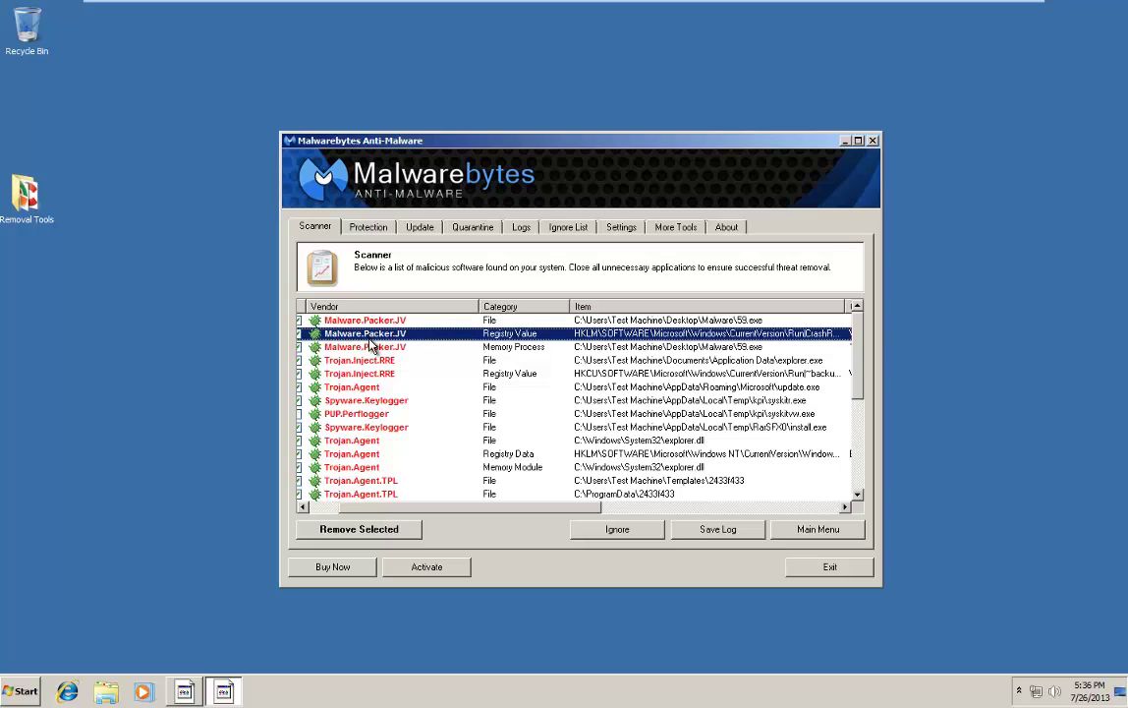
pyautogui.moveTo(504, 511); pyautogui.dragTo(603, 510)
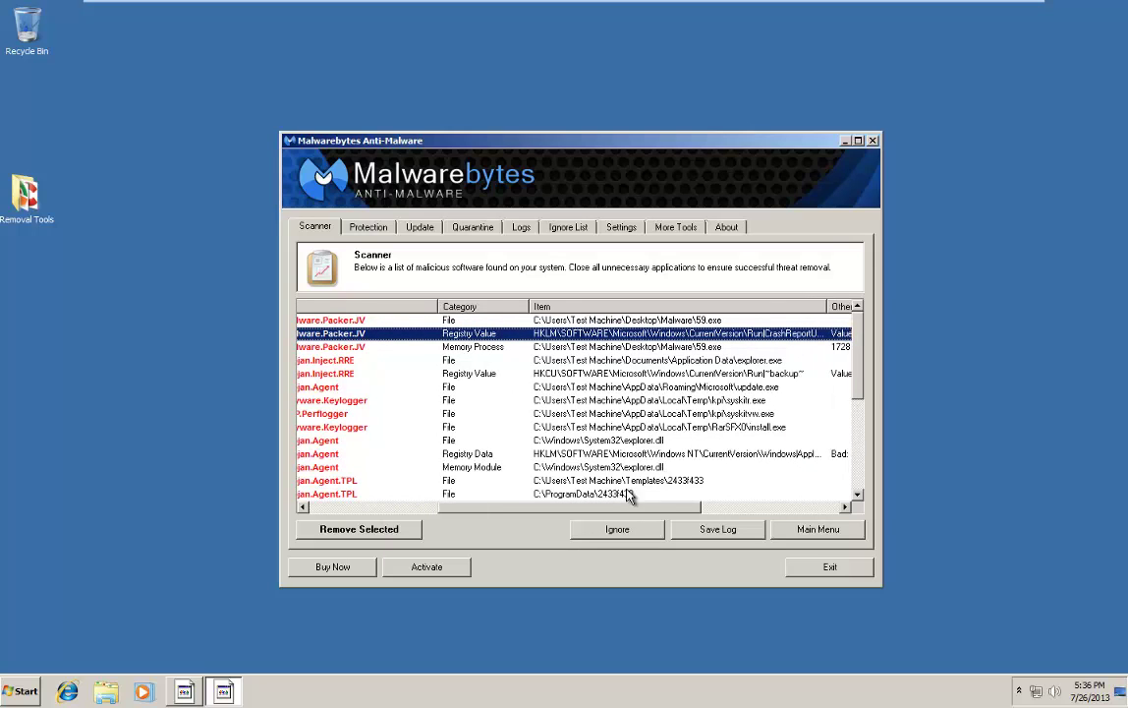
pyautogui.hscroll(-3, 550, 457)
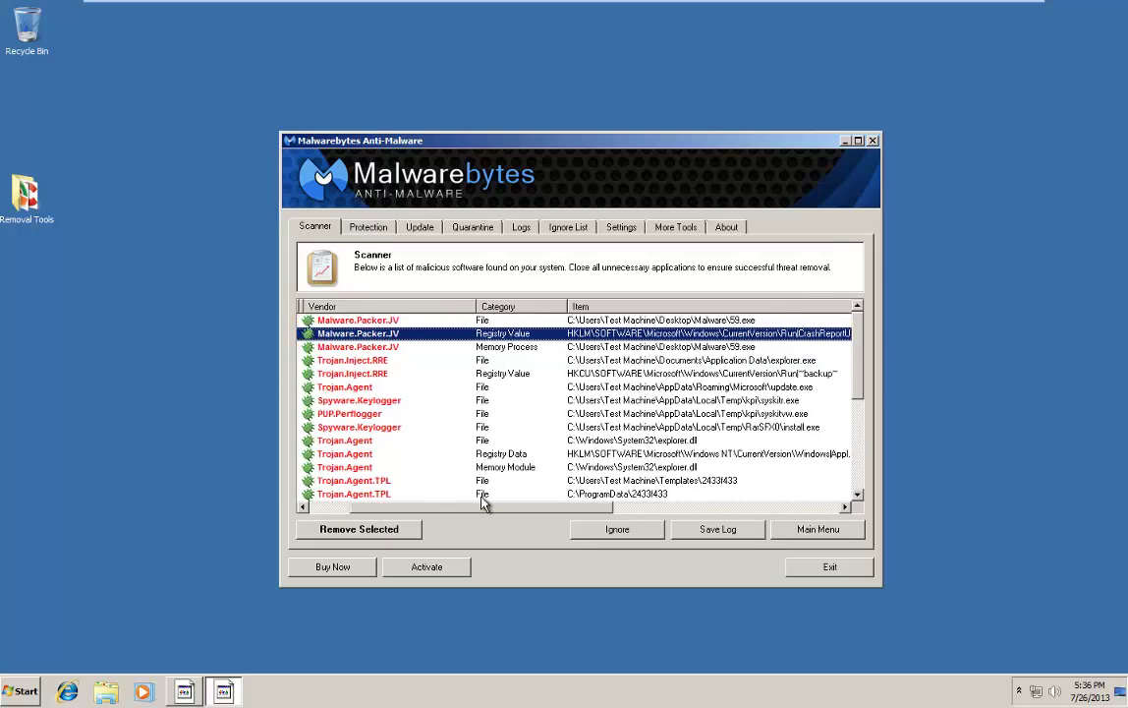
pyautogui.click(364, 403)
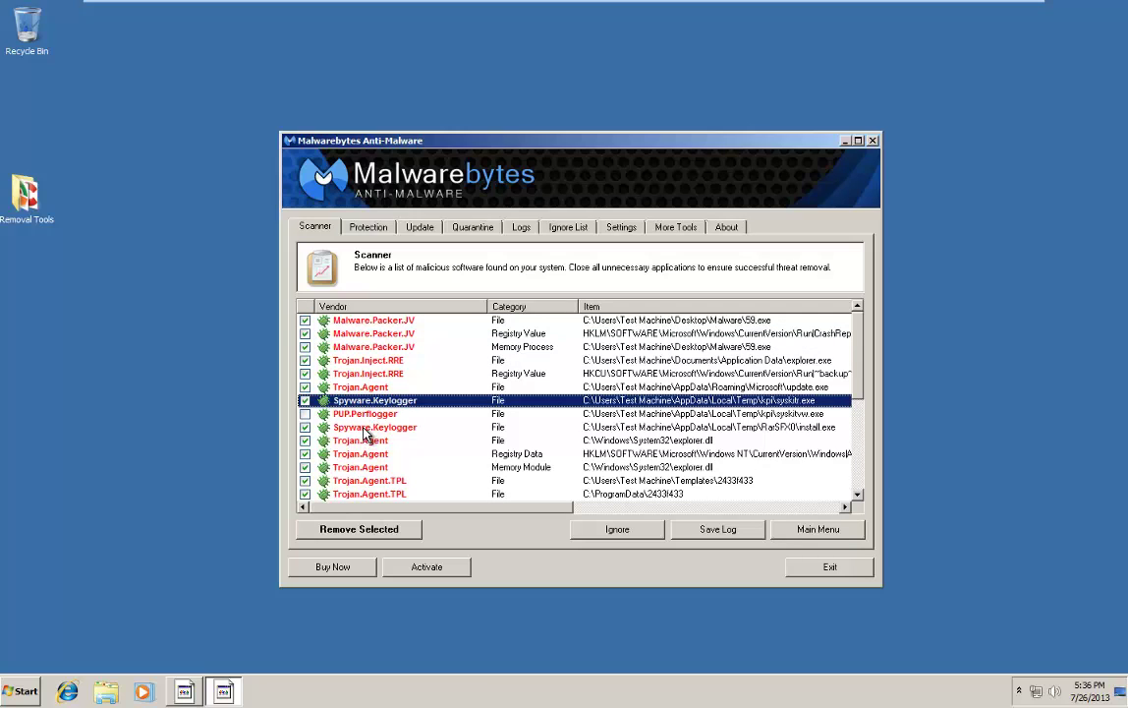
pyautogui.click(366, 429)
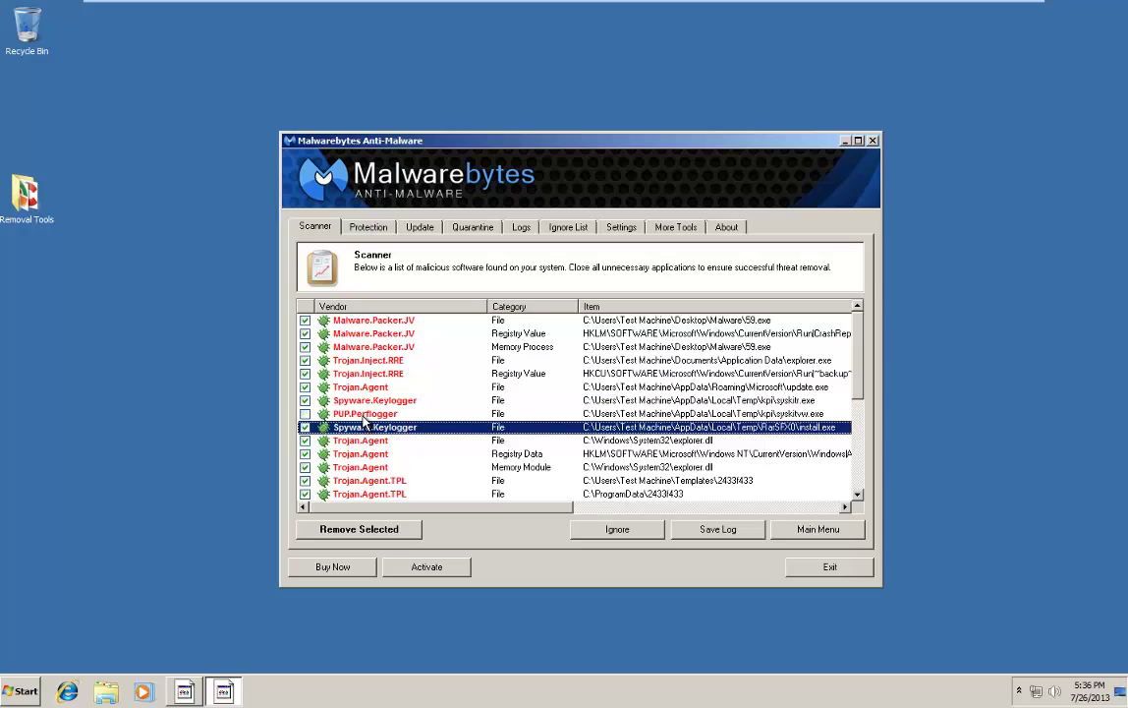
pyautogui.click(364, 416)
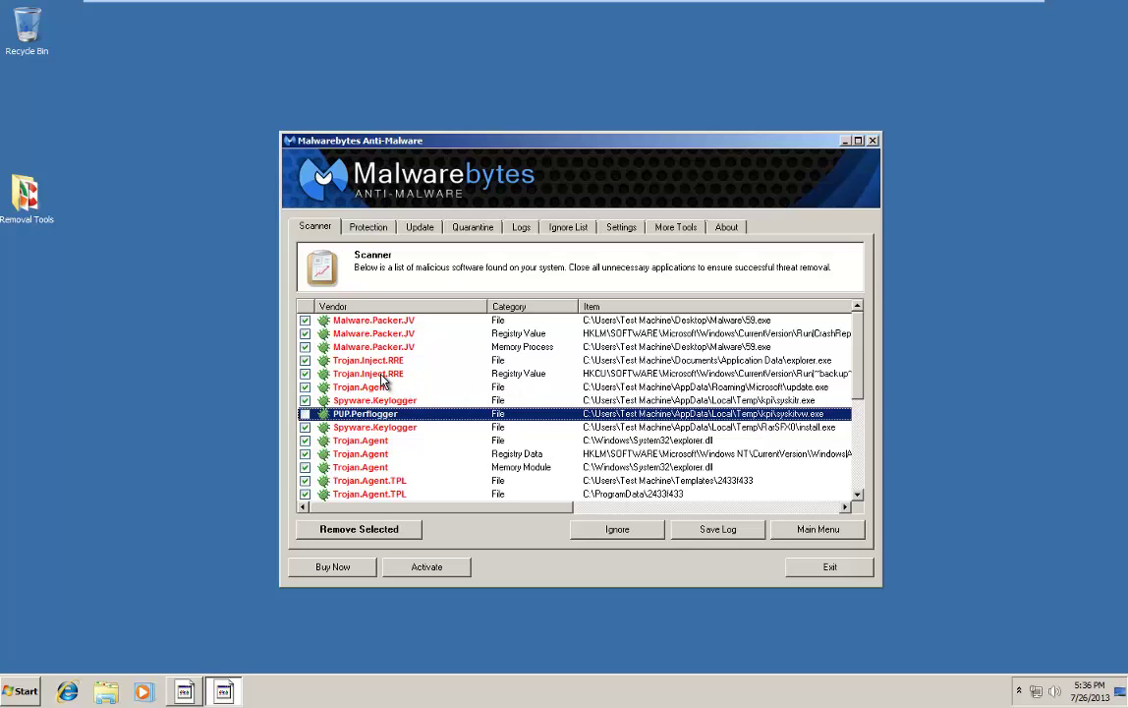
pyautogui.click(372, 376)
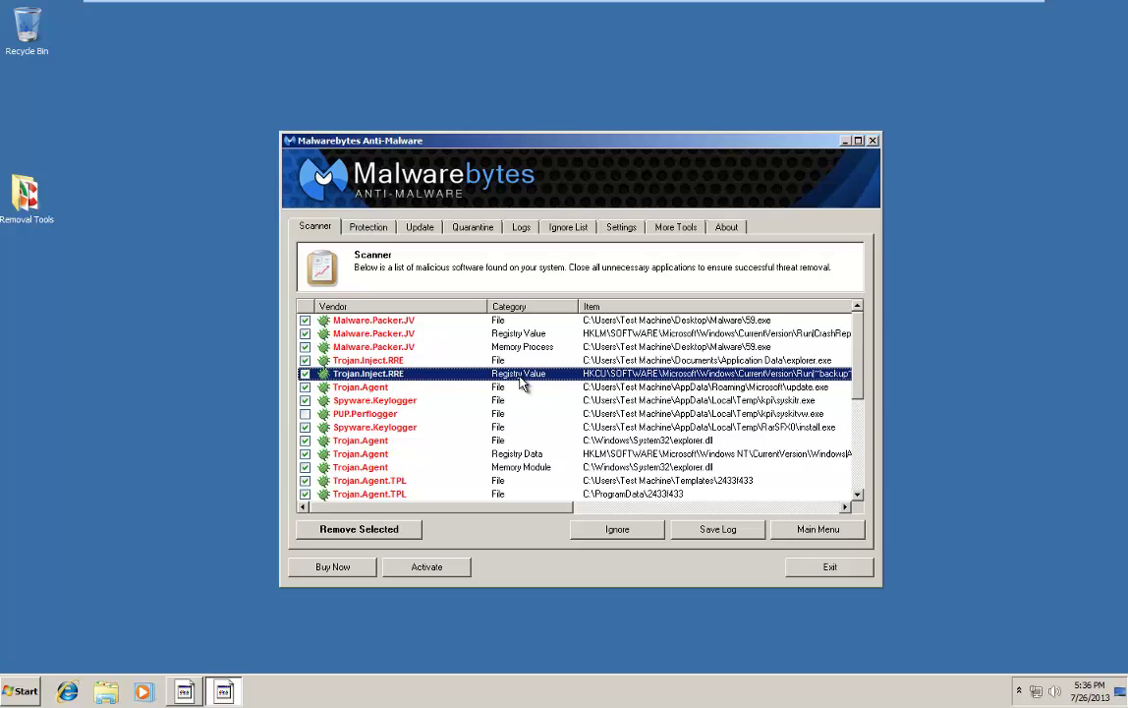
pyautogui.click(371, 359)
pyautogui.click(383, 374)
pyautogui.scroll(-2, 388, 381)
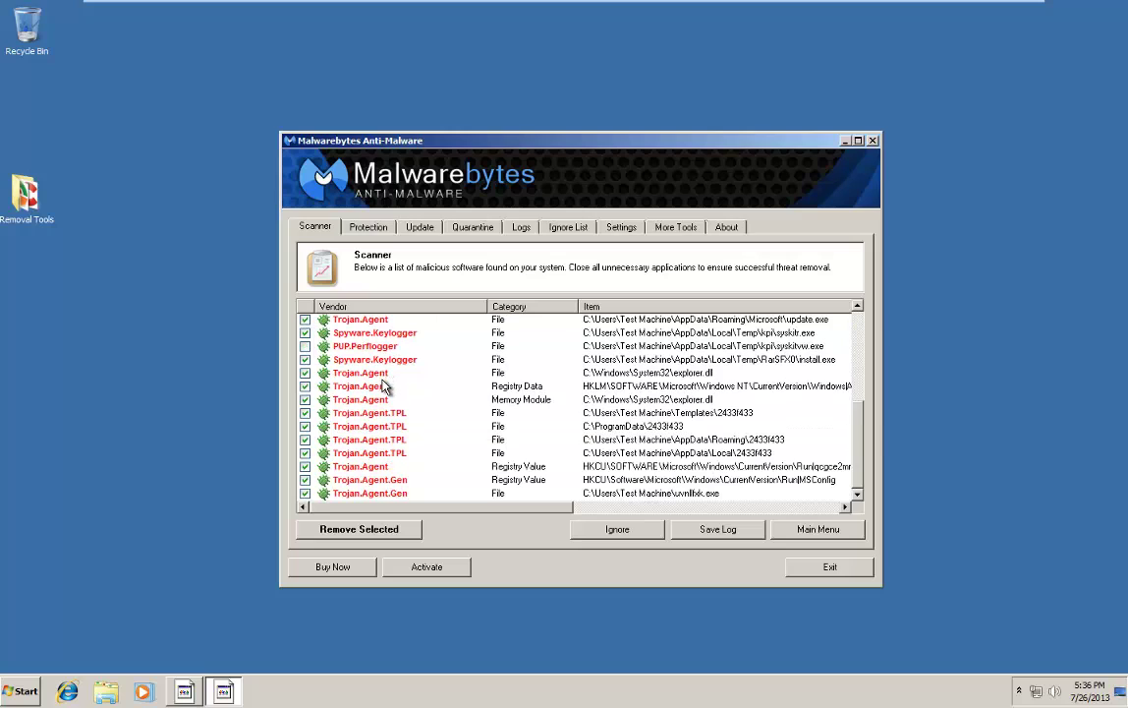
pyautogui.click(370, 401)
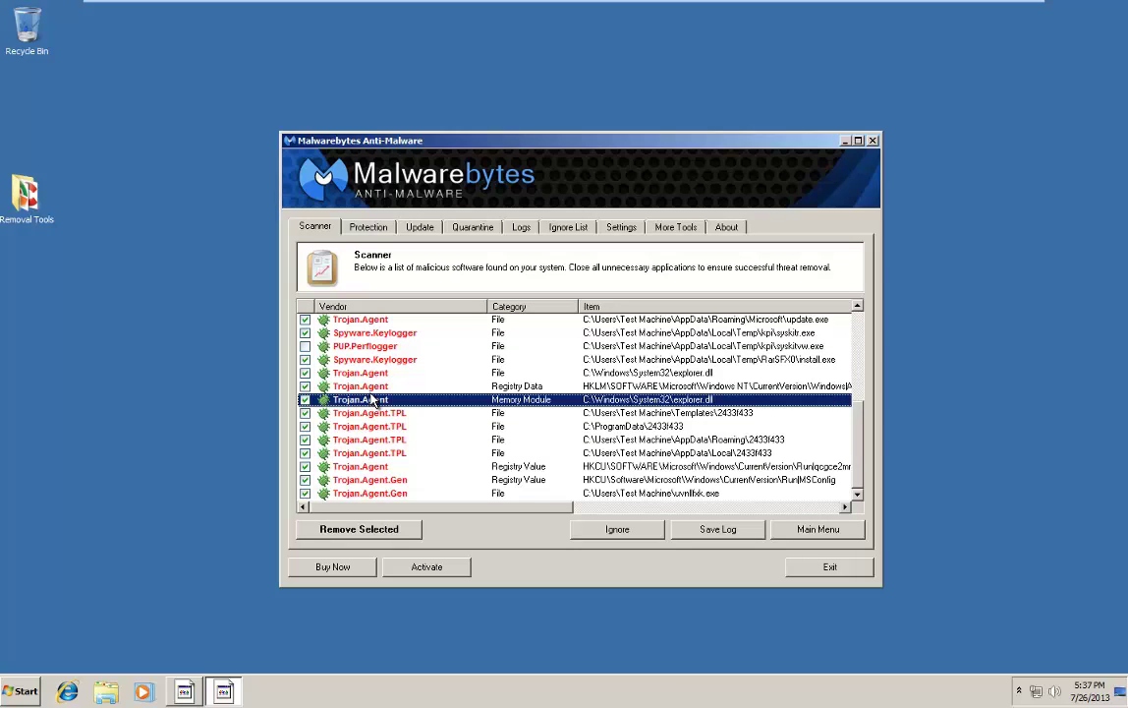
pyautogui.click(379, 428)
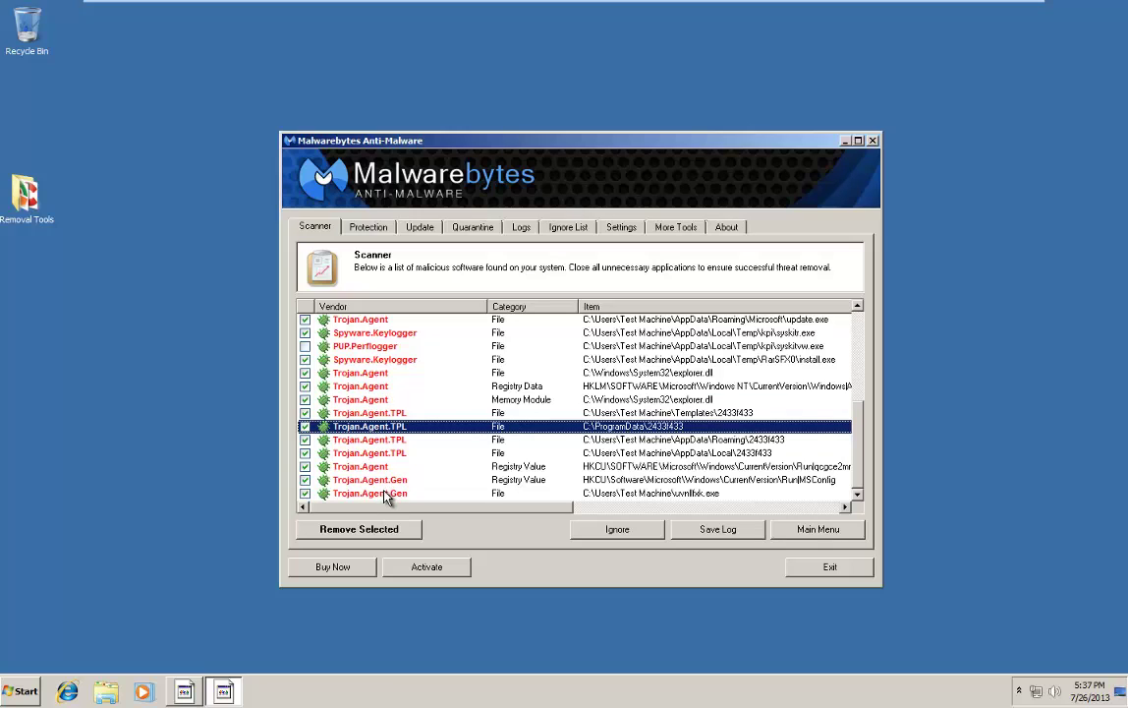
pyautogui.click(384, 480)
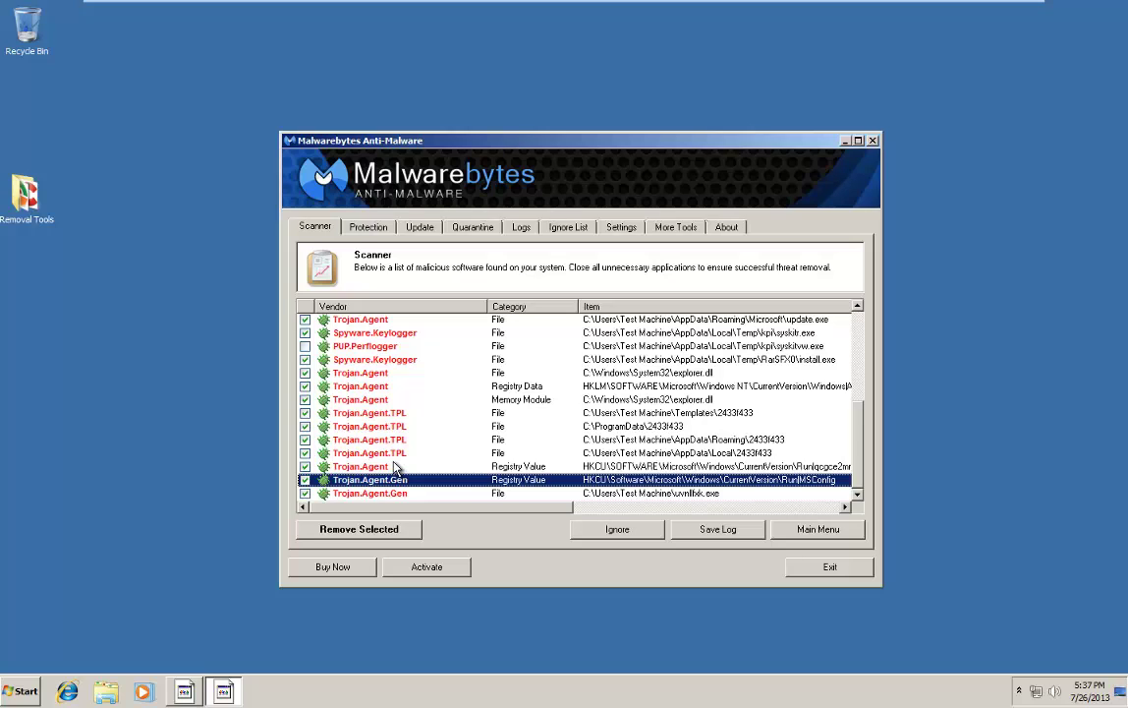
pyautogui.click(1019, 691)
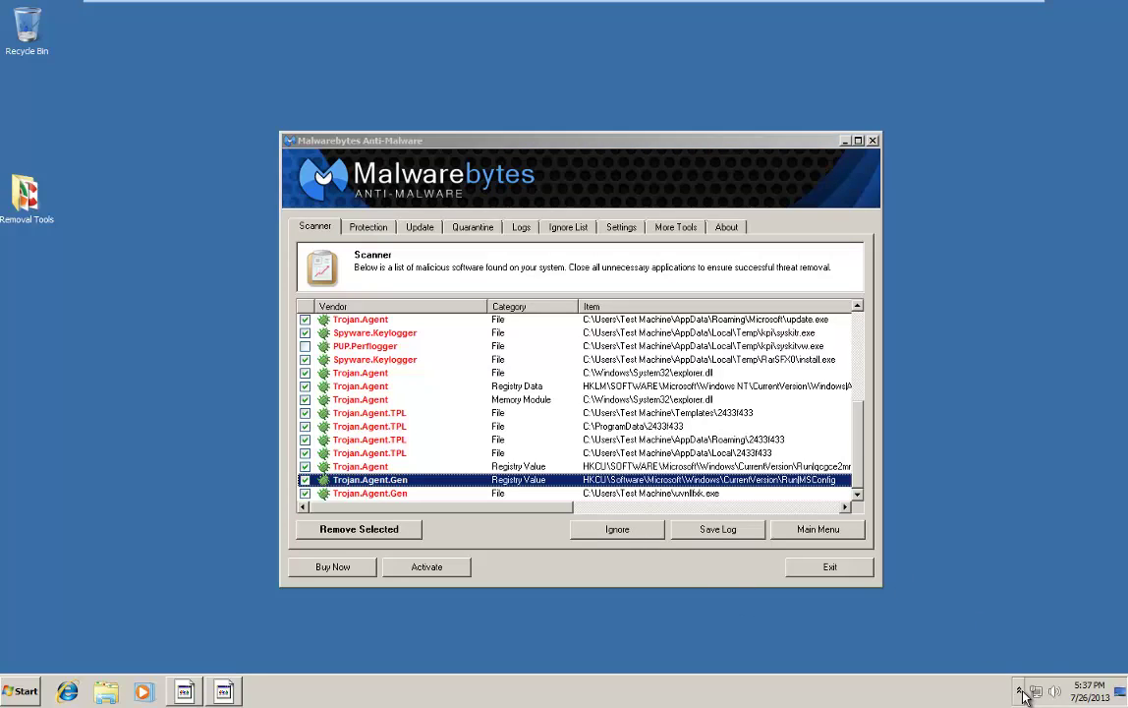
pyautogui.click(966, 663)
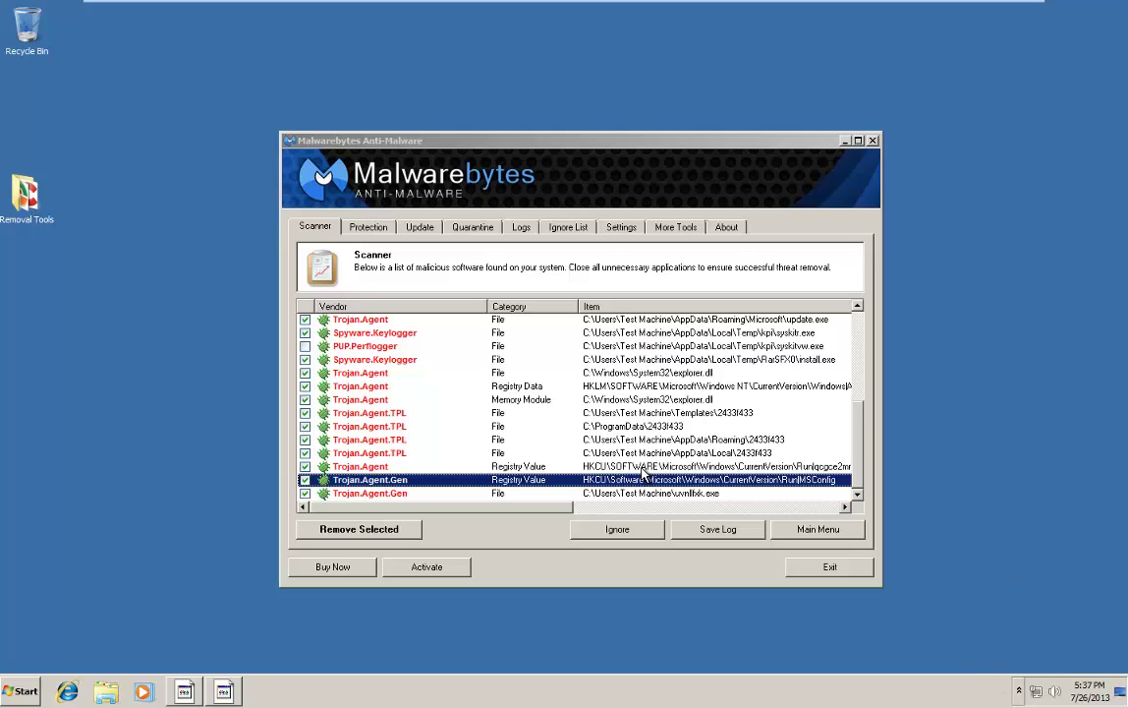